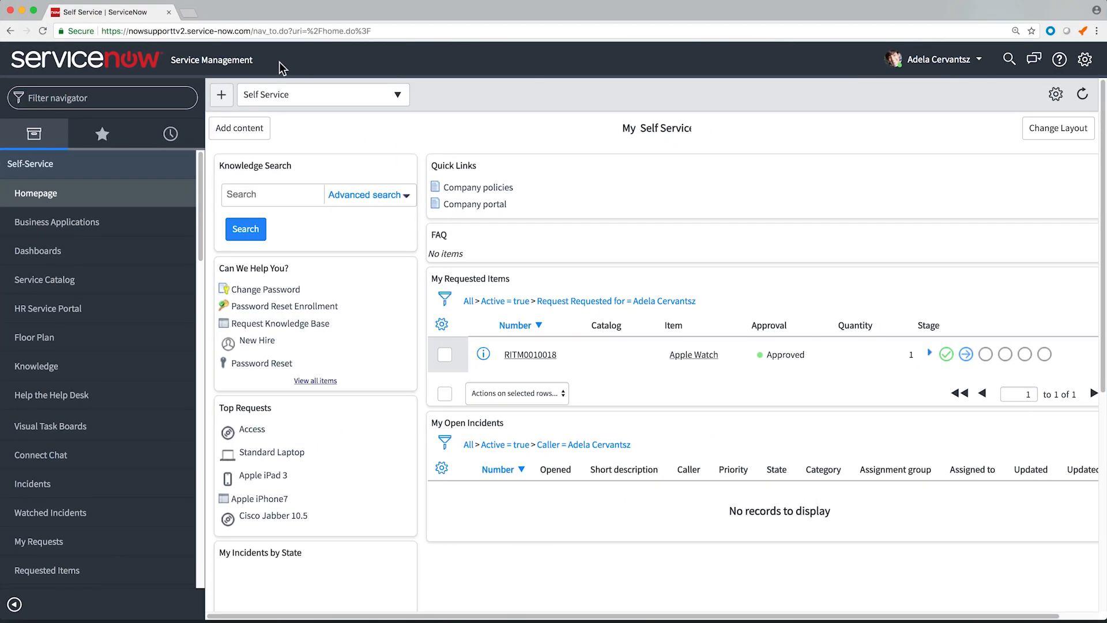
Filter the navigator by "hr", open the HR Service Portal and view the announcements on its homepage.
click(149, 99)
text(hr)
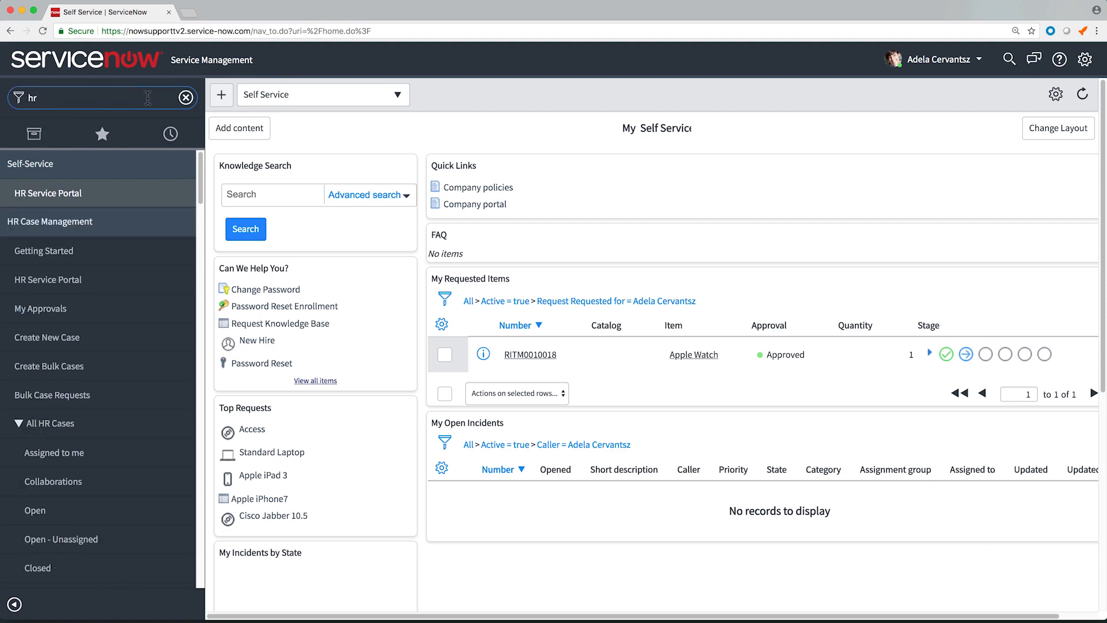
click(102, 195)
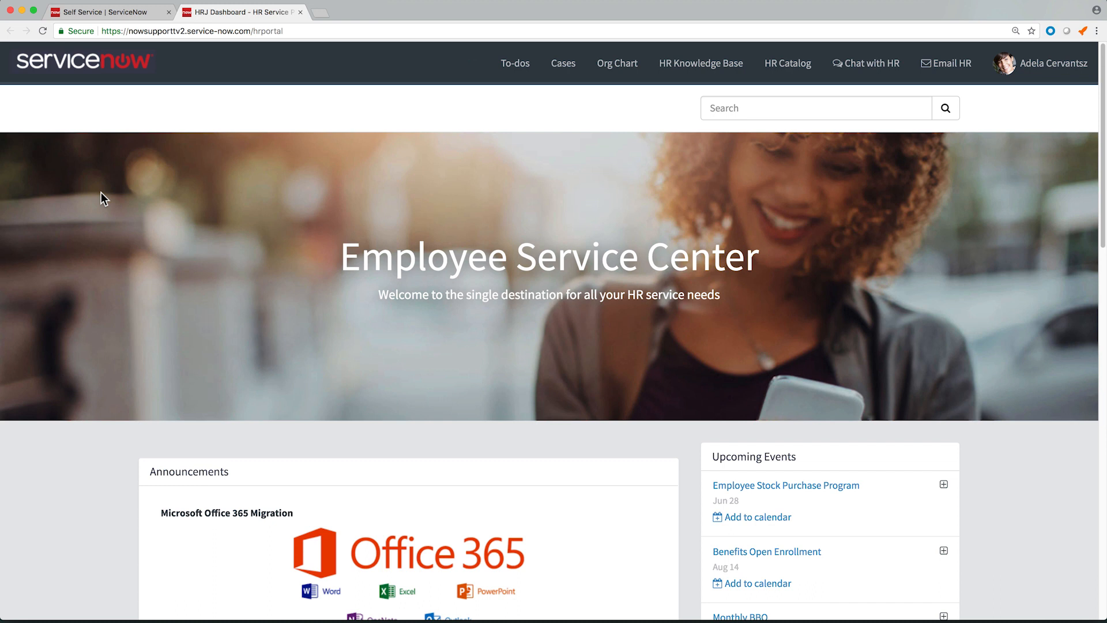
scroll(101, 198, down, 3)
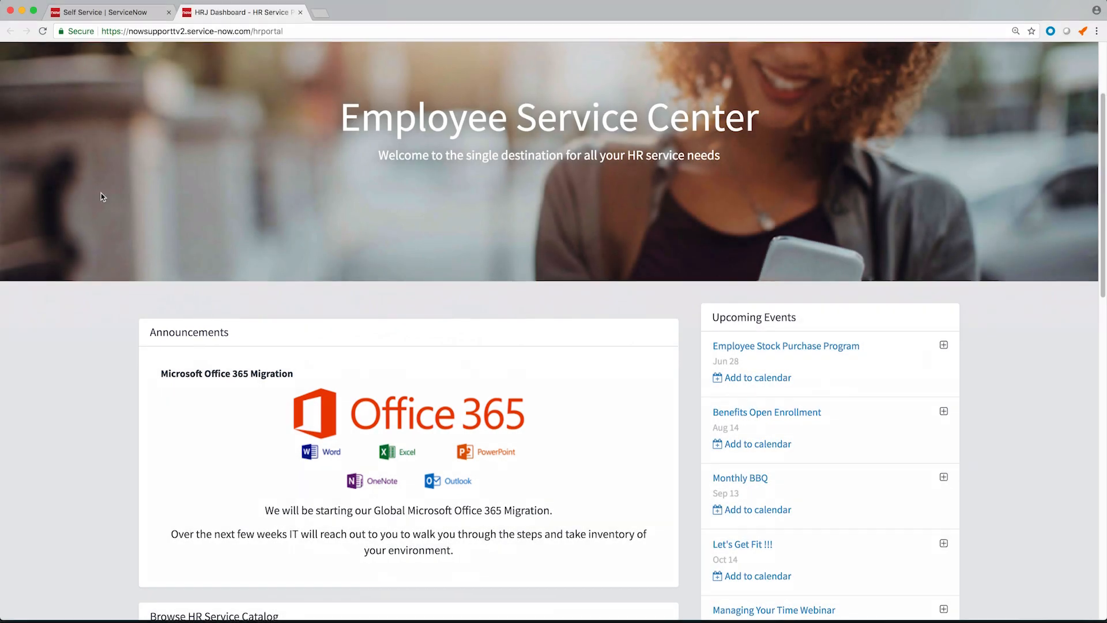
Back on the platform page, filter the navigator by "hr admin", open Manage Content and look up the title "microsoft".
click(113, 12)
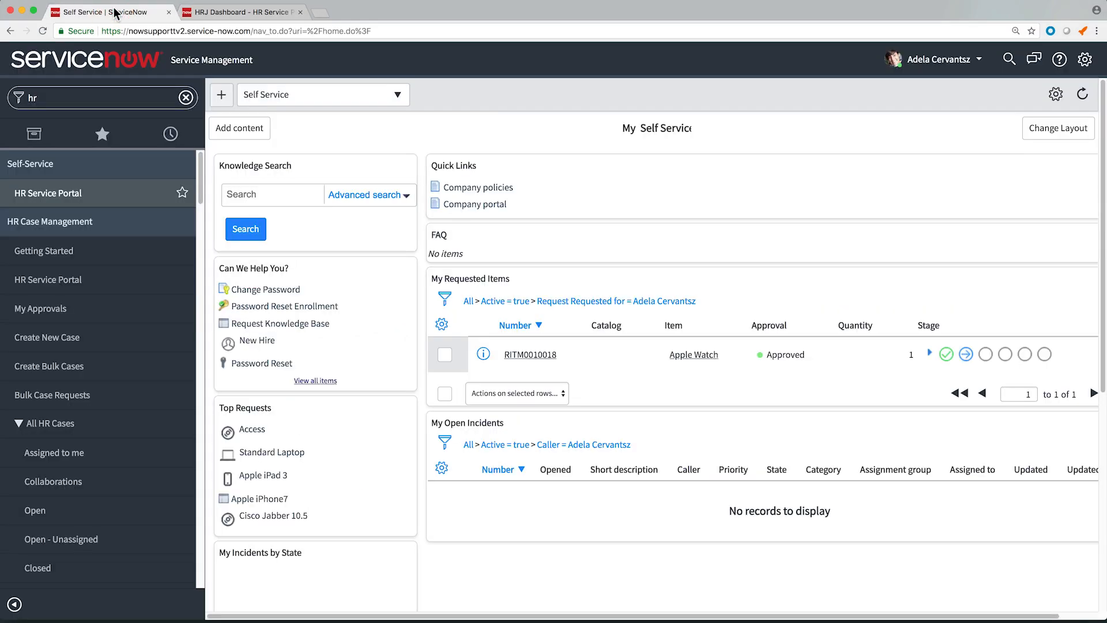
click(95, 97)
text(adm)
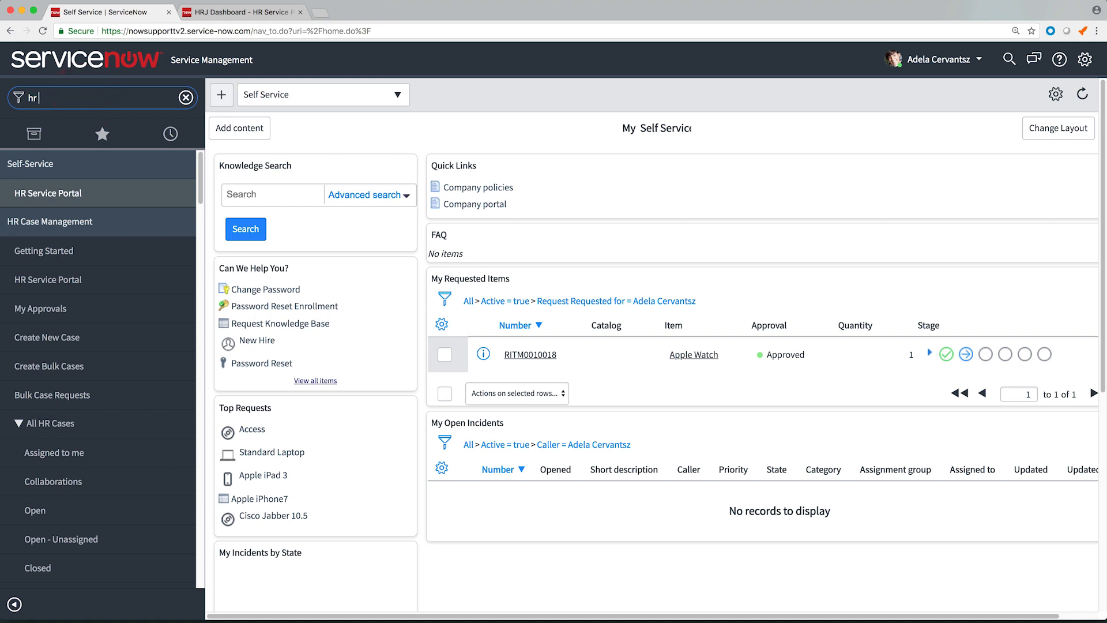
text(in)
scroll(177, 309, down, 15)
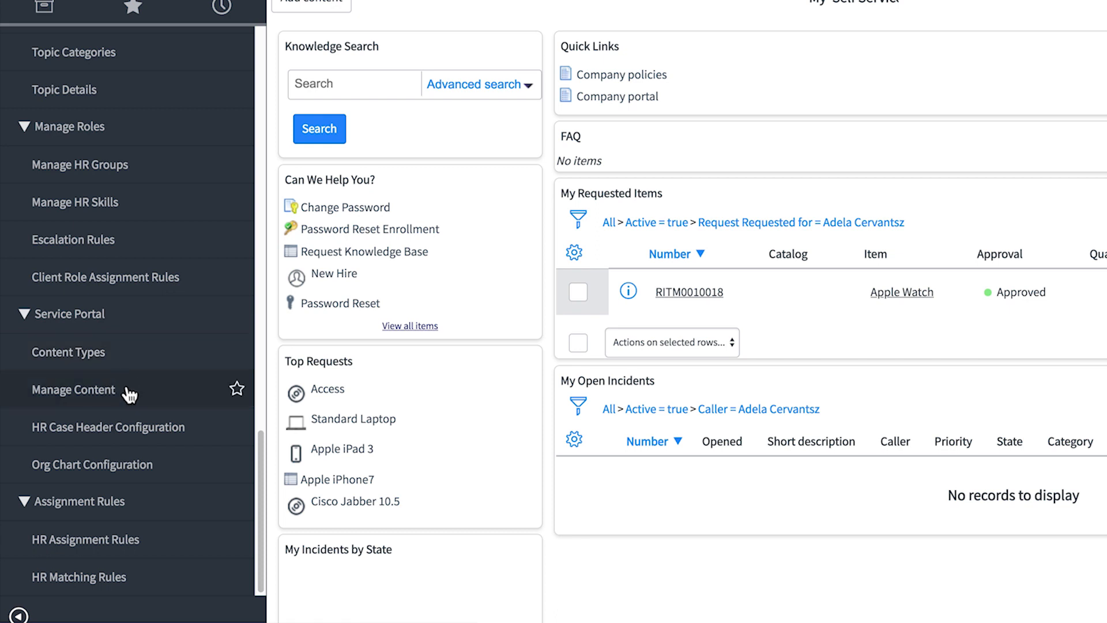
click(129, 394)
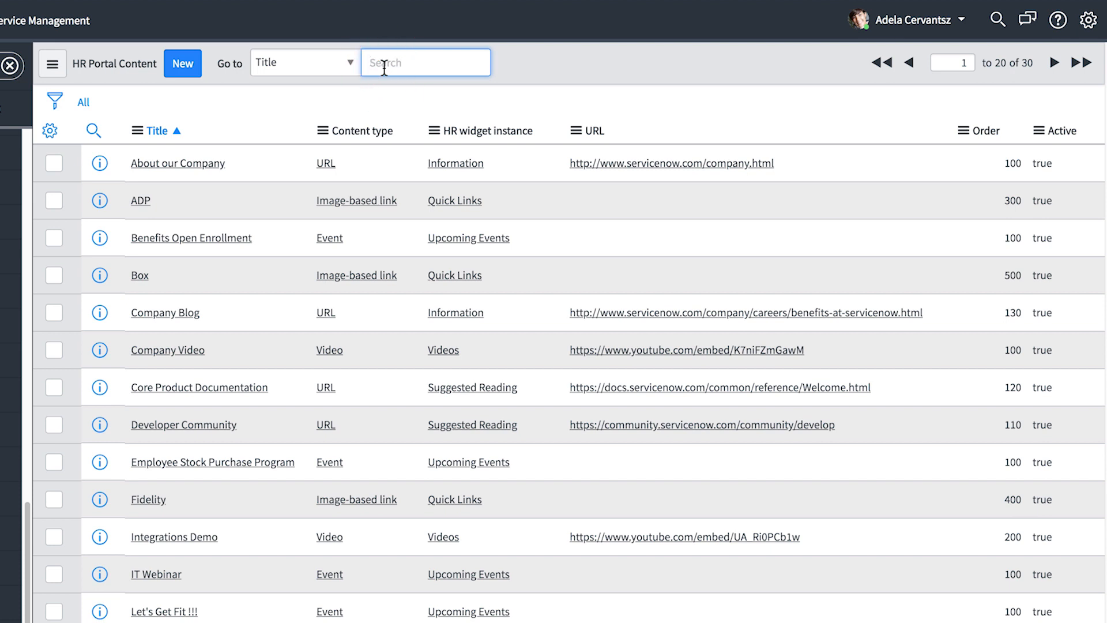
text(microsoft)
key(Return)
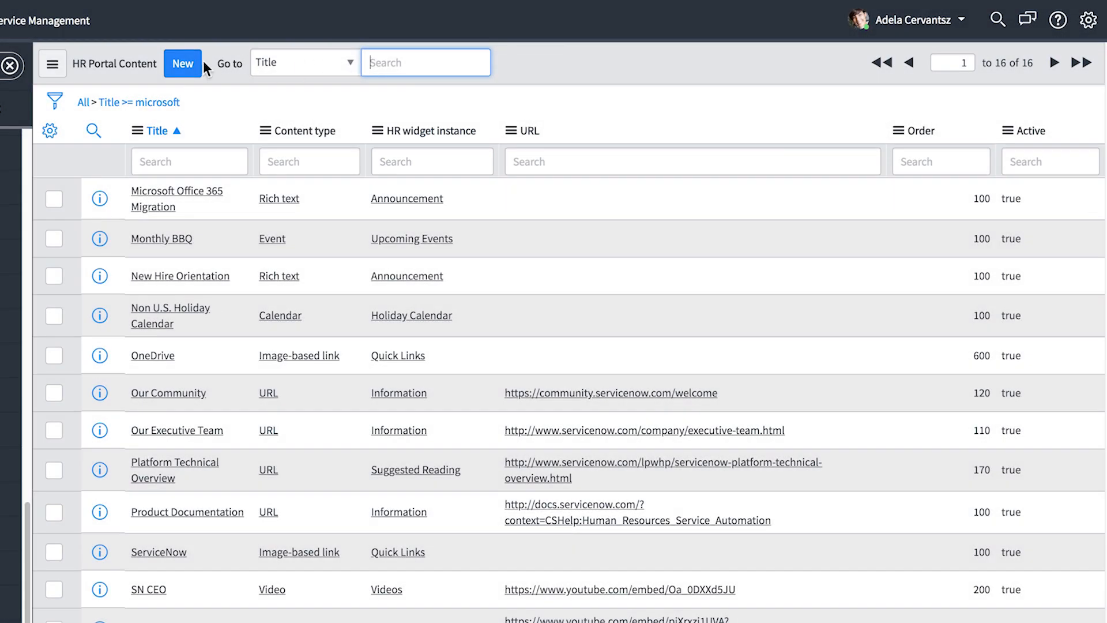
Start a new HR portal content record titled "Fitness Challenge" with content type Rich text and HR widget instance Announcement.
click(189, 67)
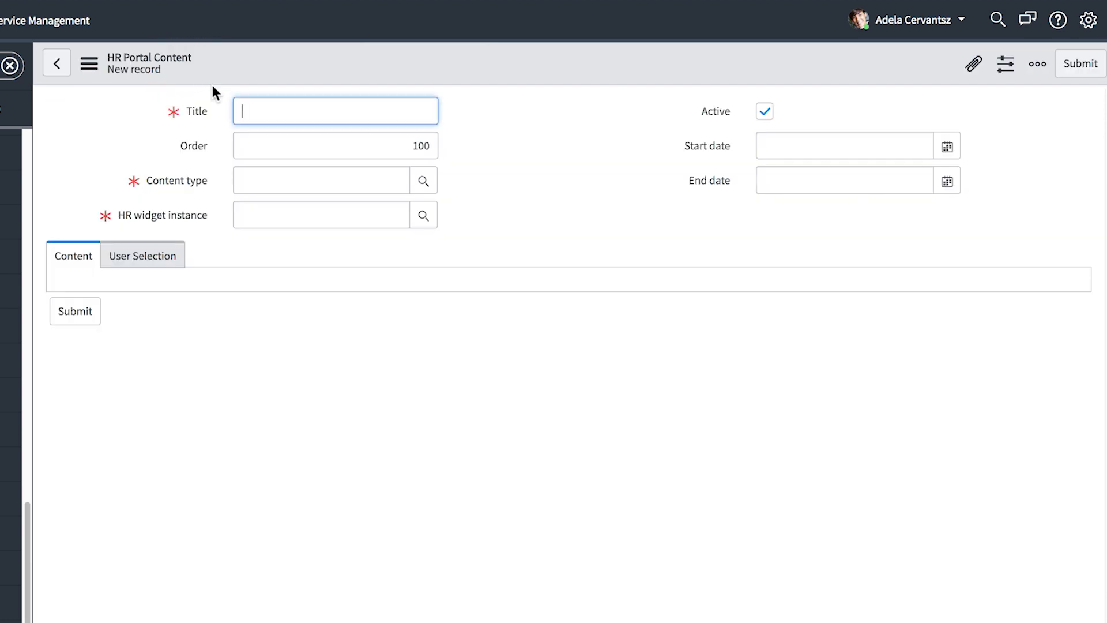
click(256, 112)
text(Fitness Challenge)
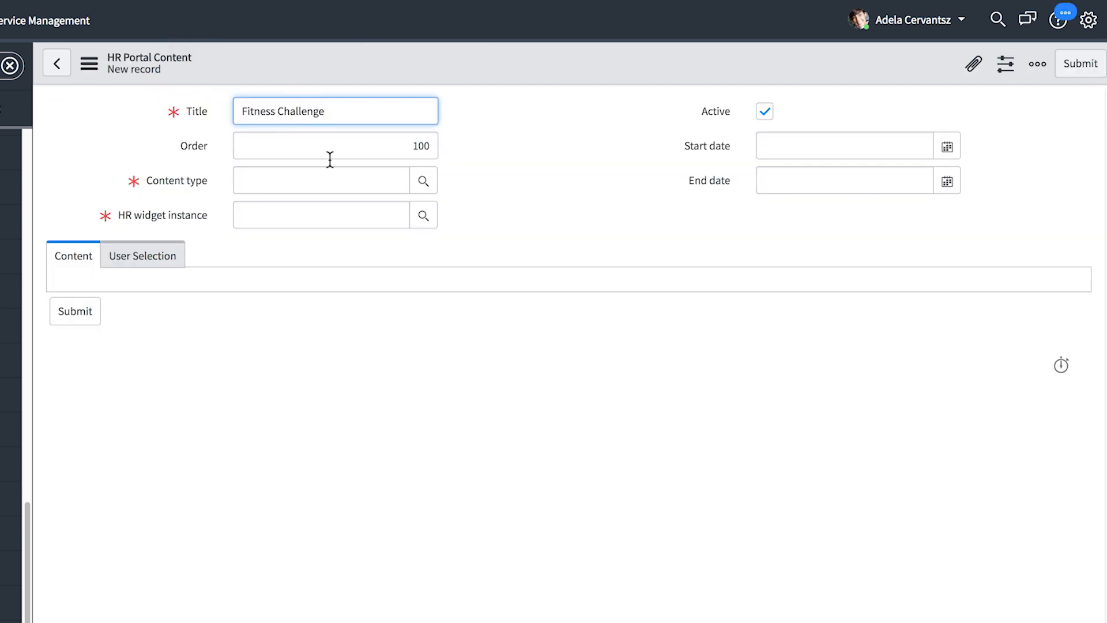
click(424, 182)
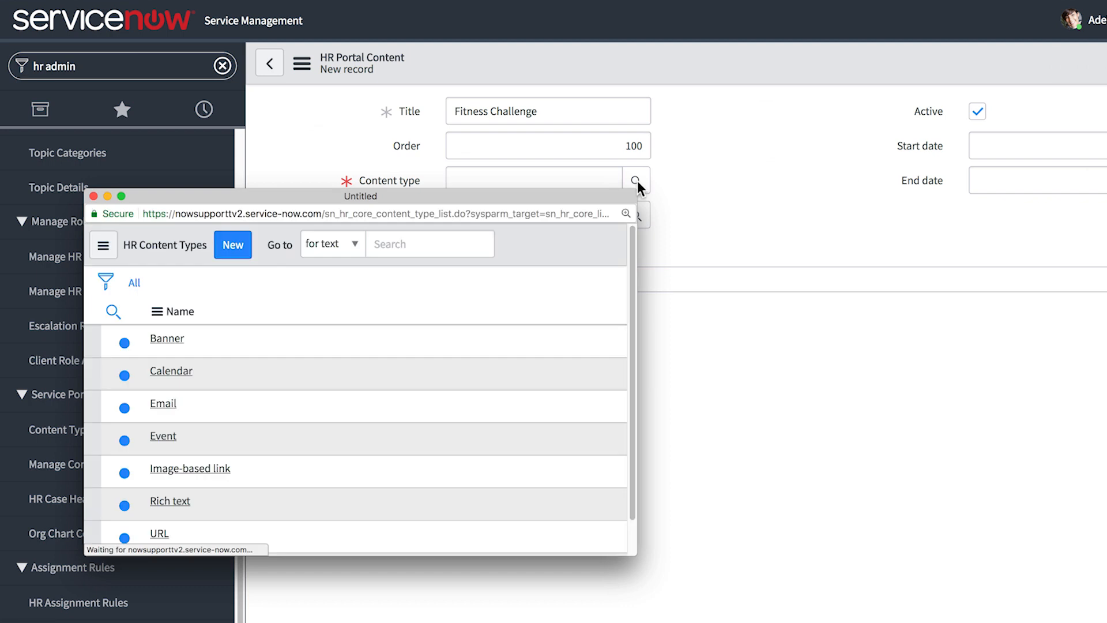
click(184, 531)
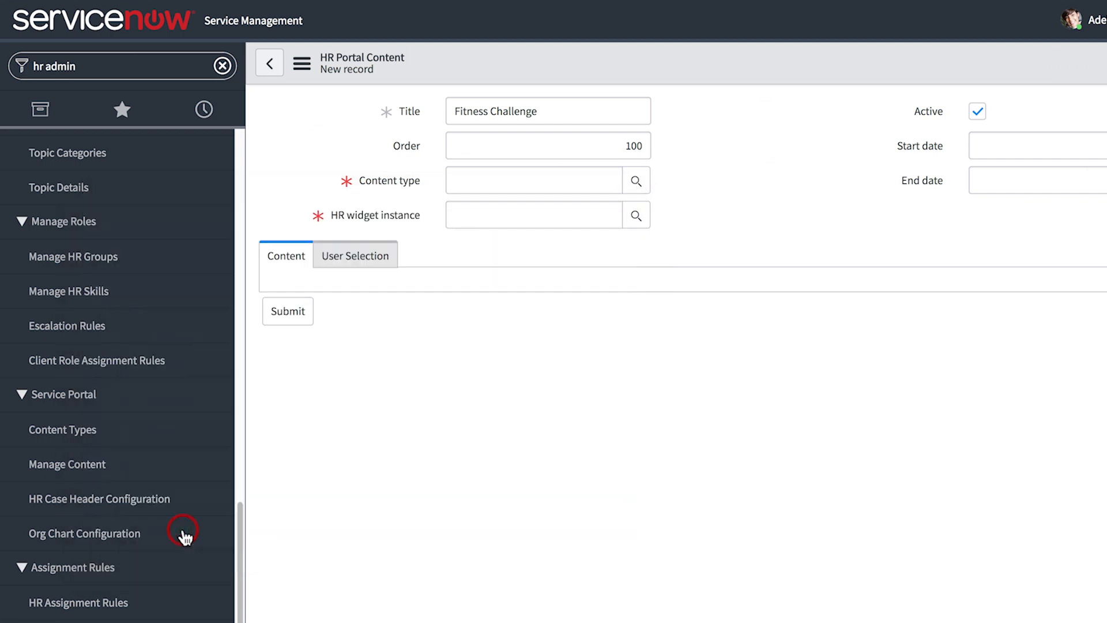
click(635, 216)
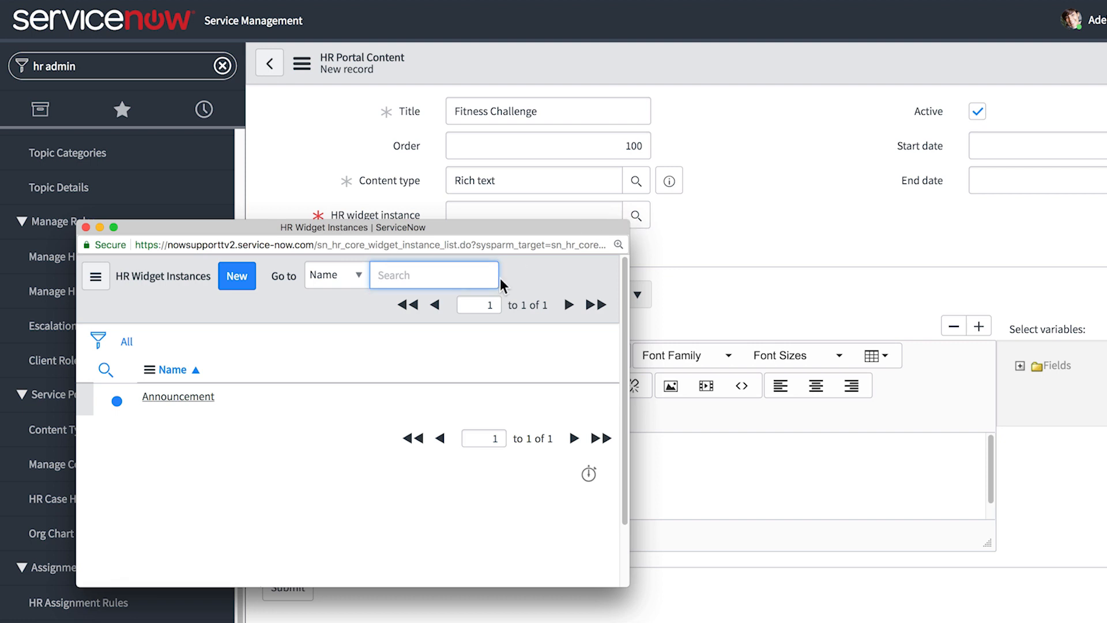
click(205, 399)
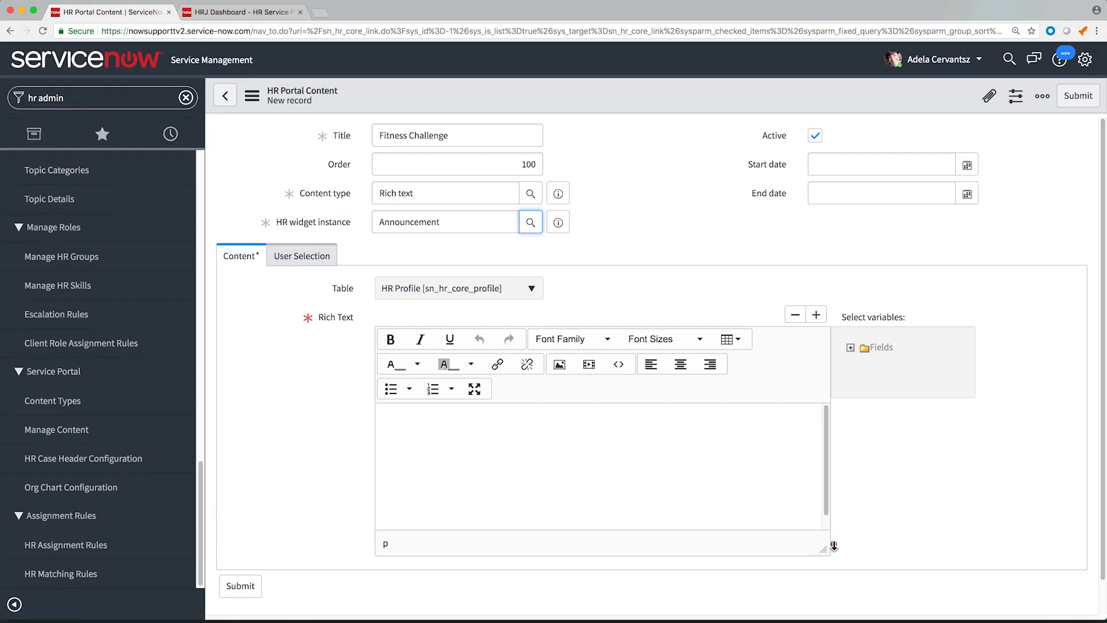
Fill the rich text with the cycling photo and the Employee Fitness Challenge winners announcement, and submit the record.
drag(834, 545, 835, 593)
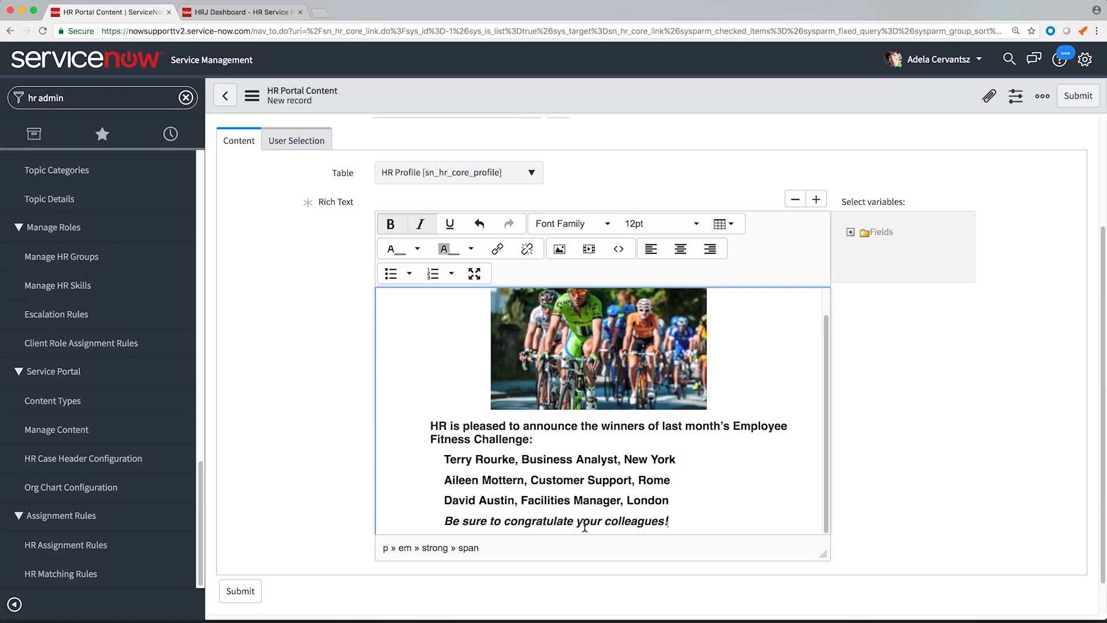
click(240, 594)
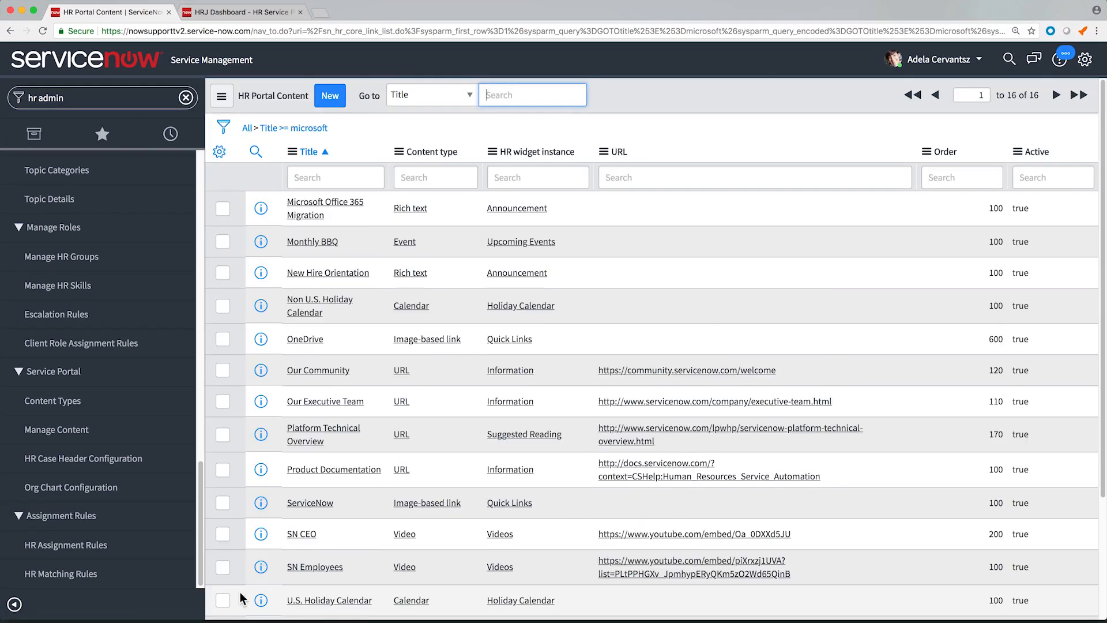
Open the Rich text content type, its Announcement widget instance and the Fitness Challenge record for review, and return to the instance.
click(103, 408)
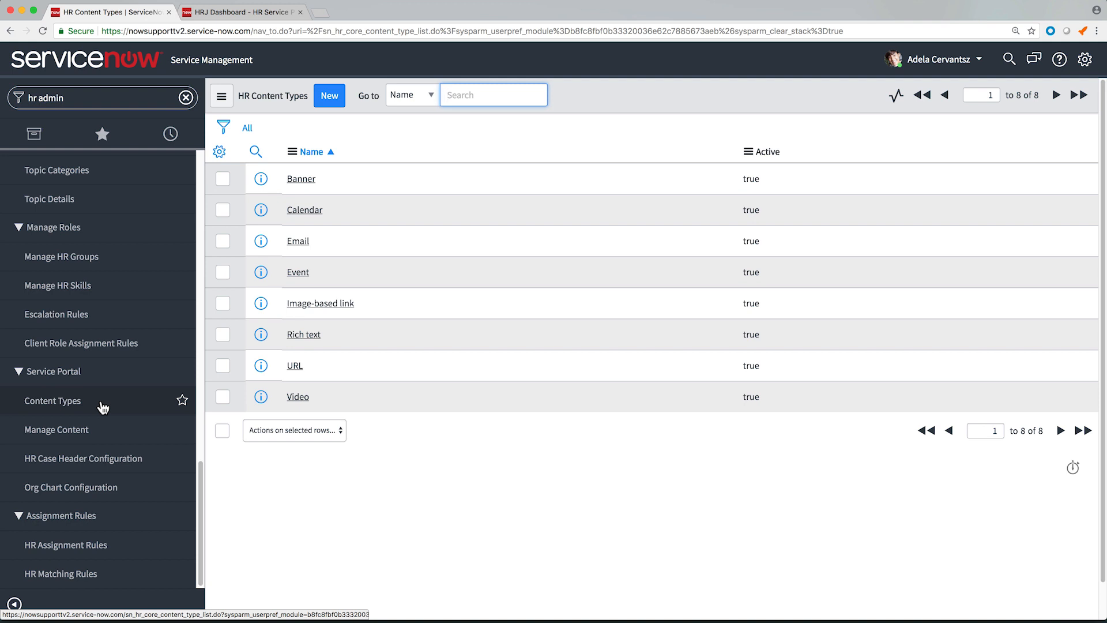
click(306, 335)
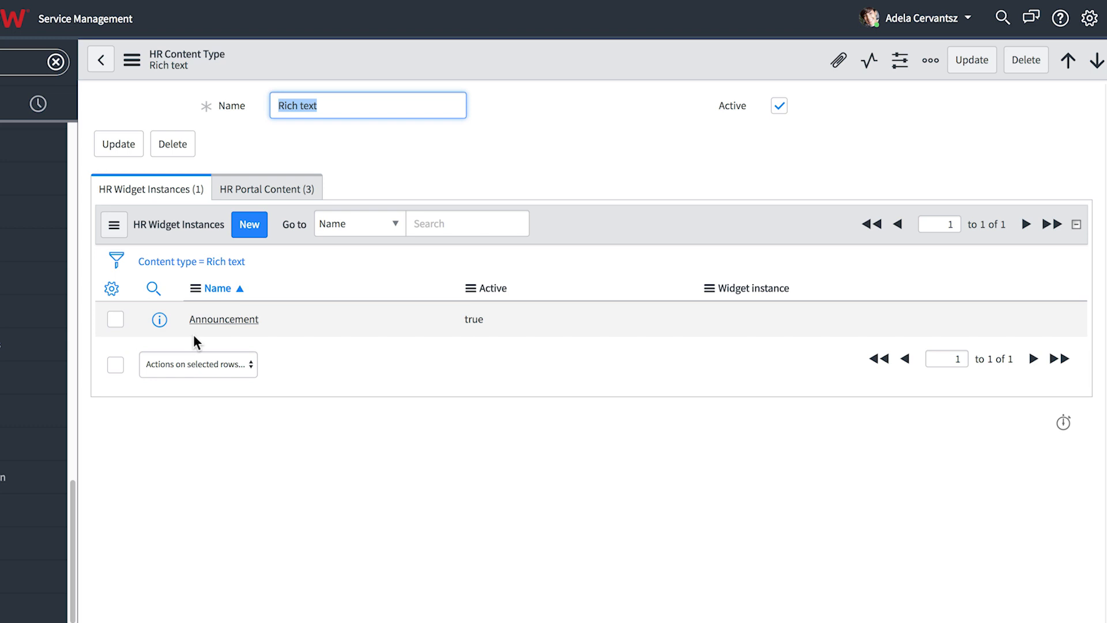
click(218, 322)
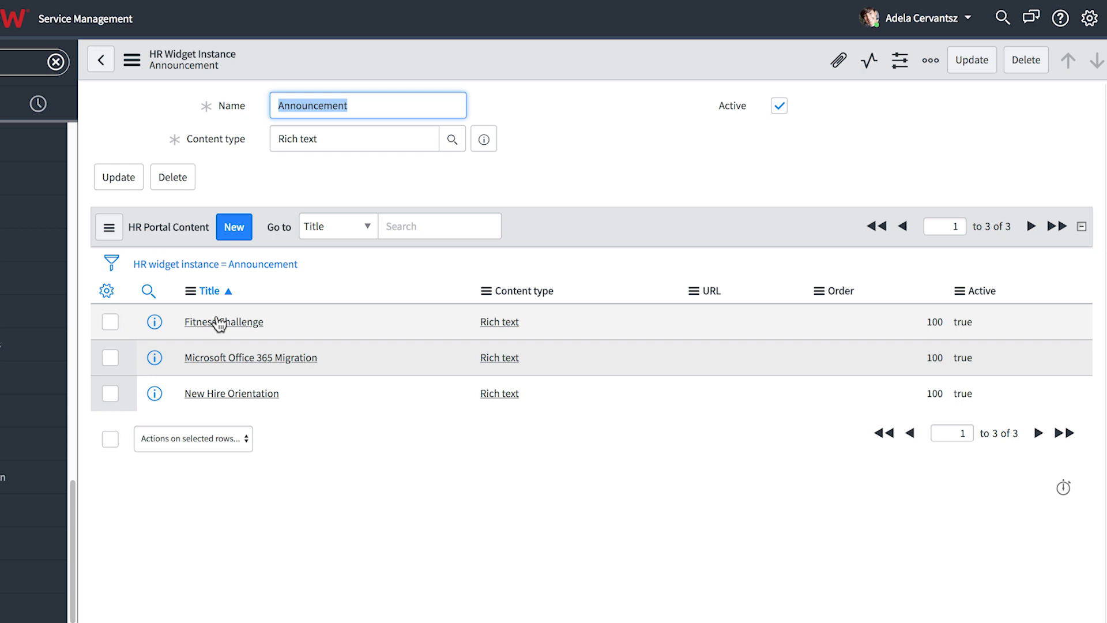
click(219, 322)
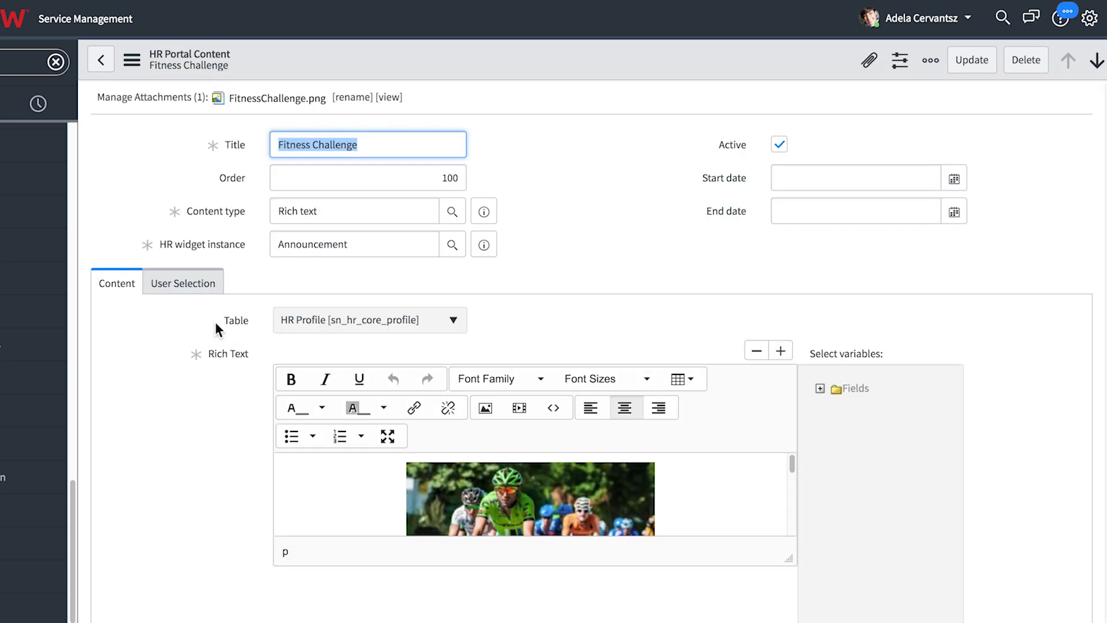
click(104, 60)
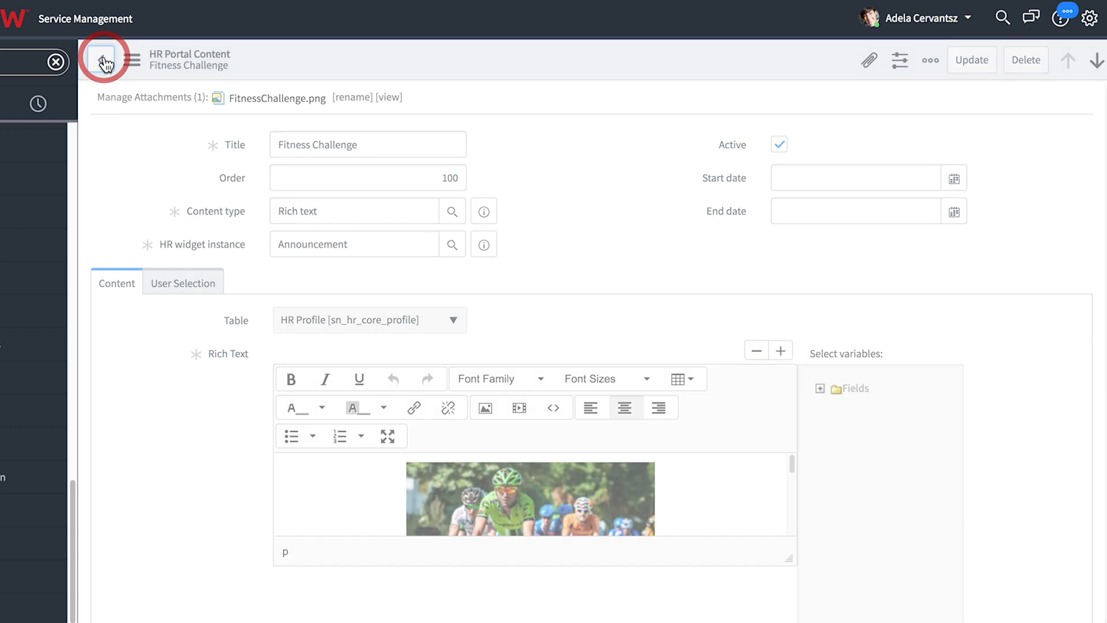
Open the New Hire Orientation announcement and examine its user selection and the available filter options.
click(217, 394)
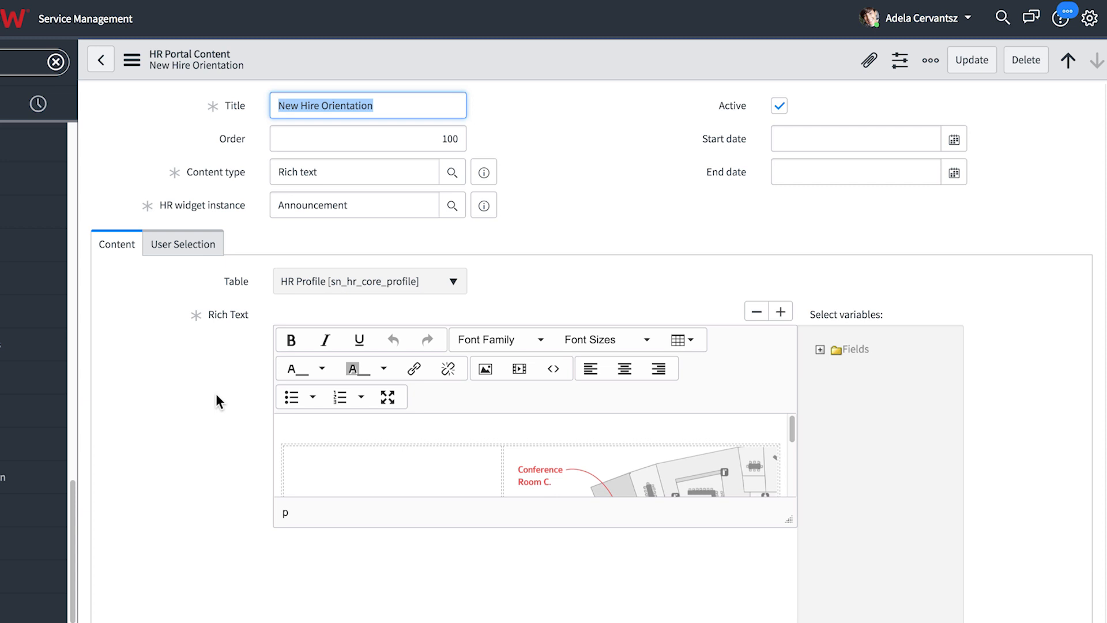
click(200, 245)
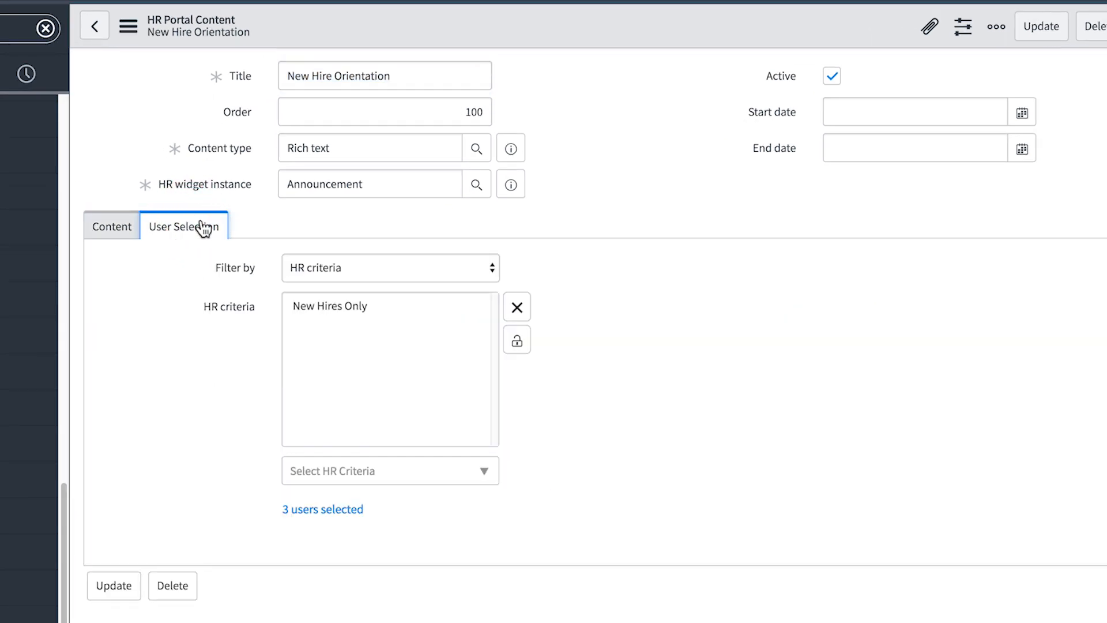
click(462, 269)
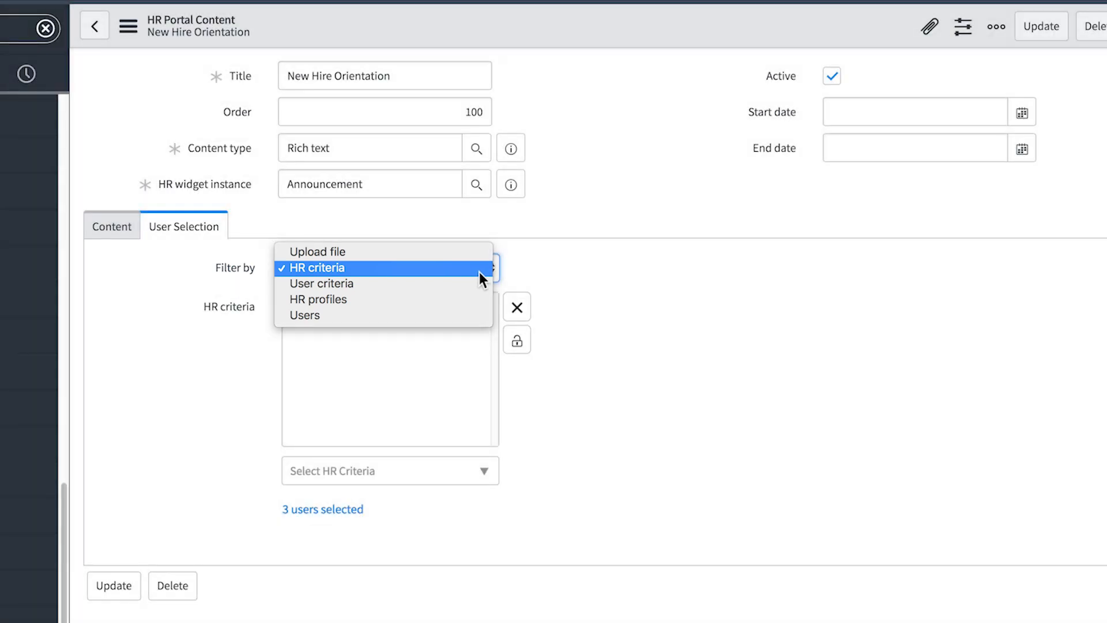
click(522, 266)
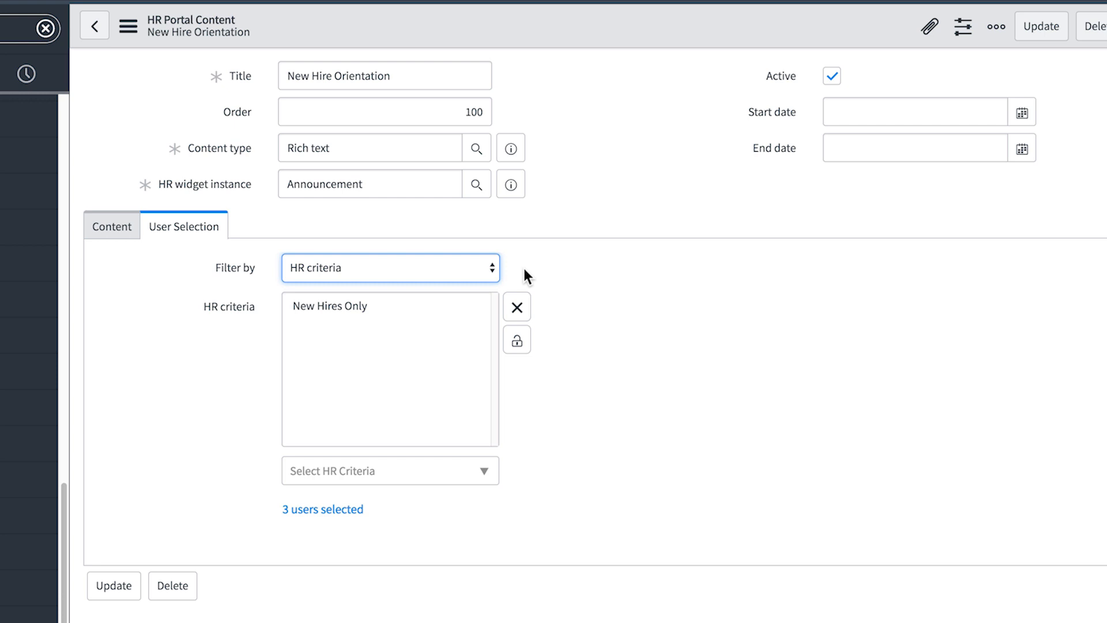
Switch the user selection filter to Upload file and on to User criteria, and examine the selectable user criteria.
click(492, 268)
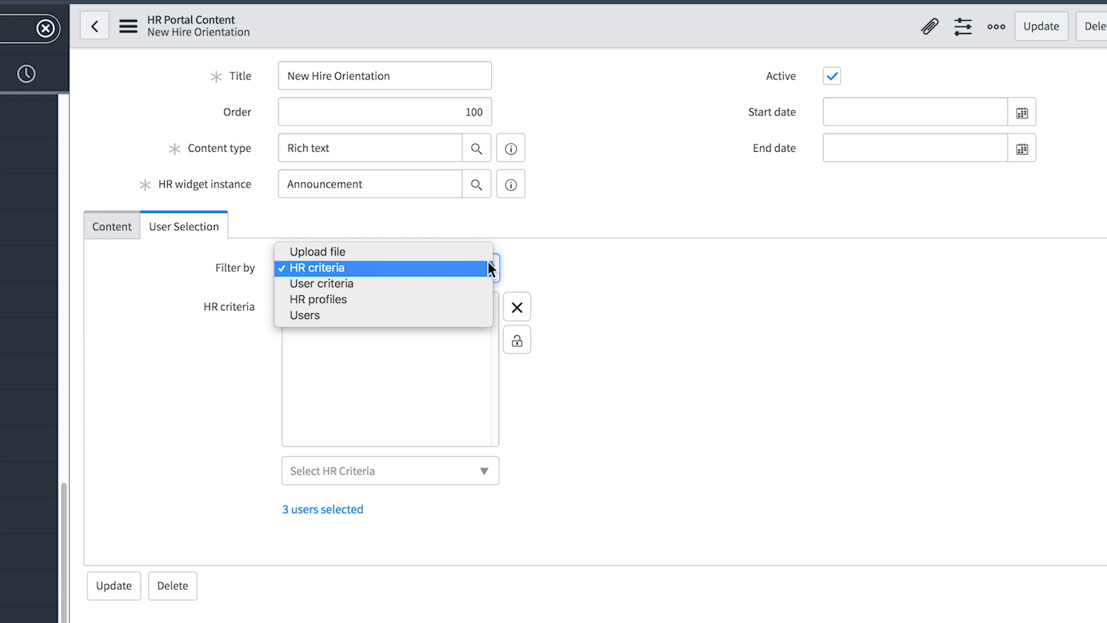
click(476, 254)
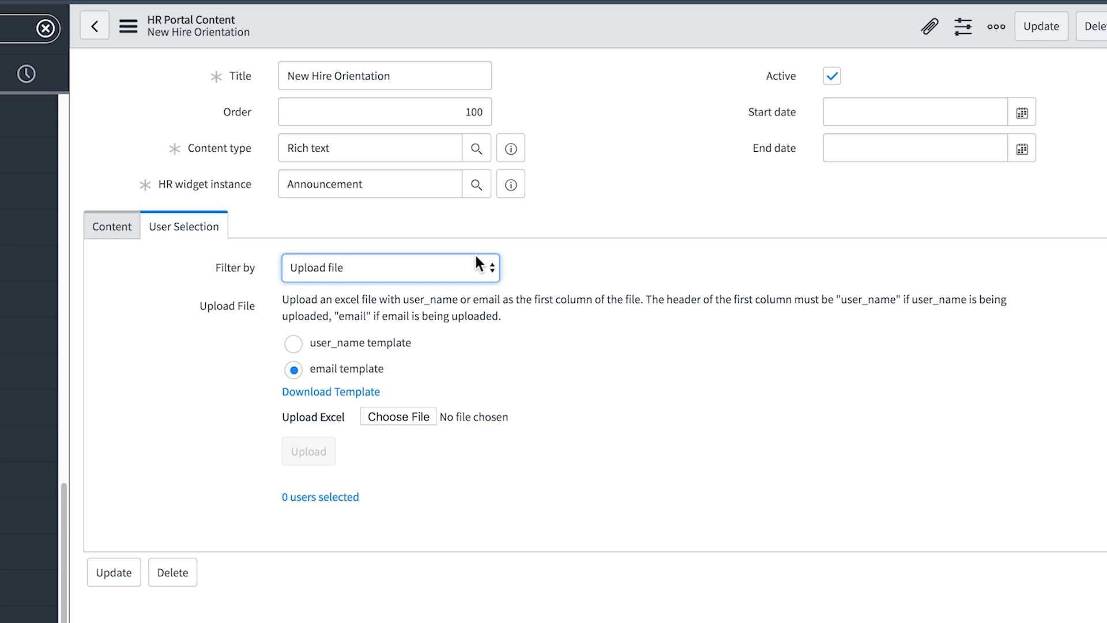
click(492, 266)
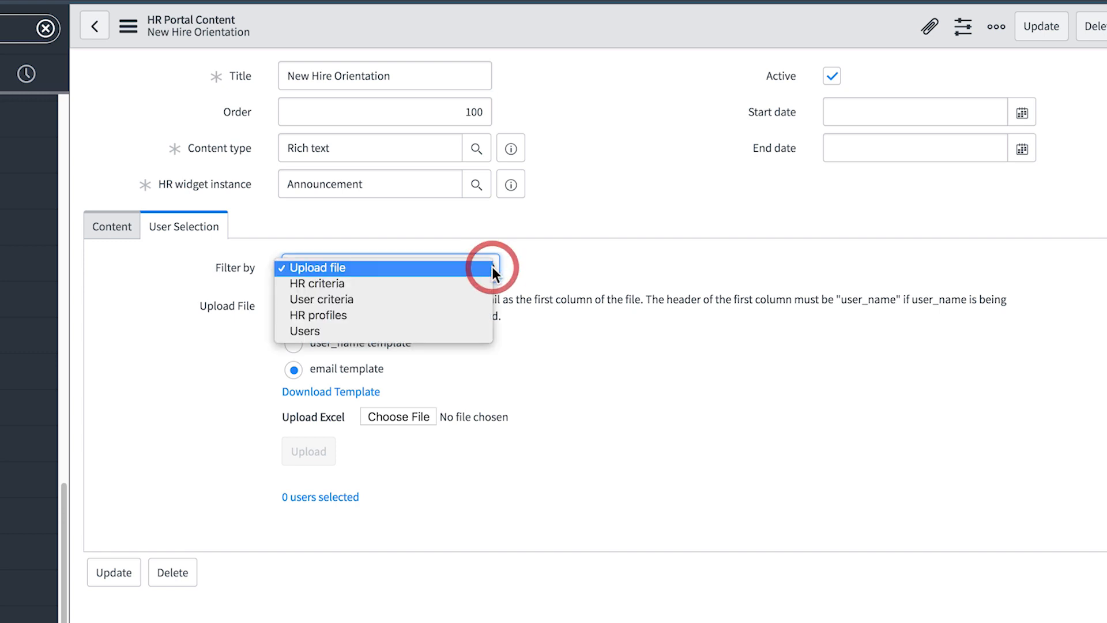
click(474, 295)
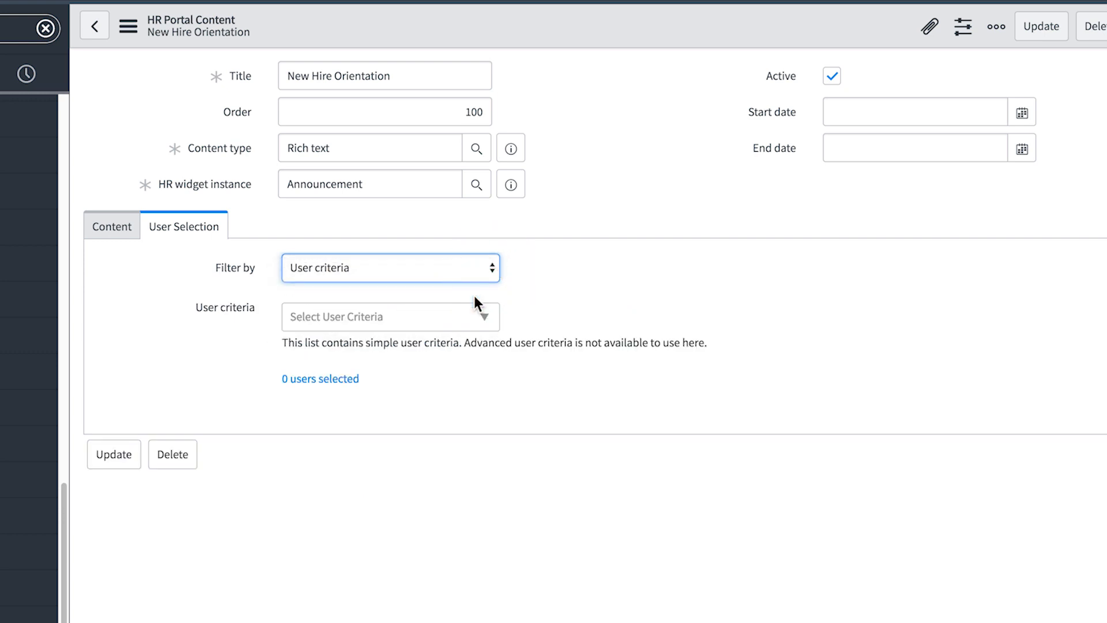
click(485, 316)
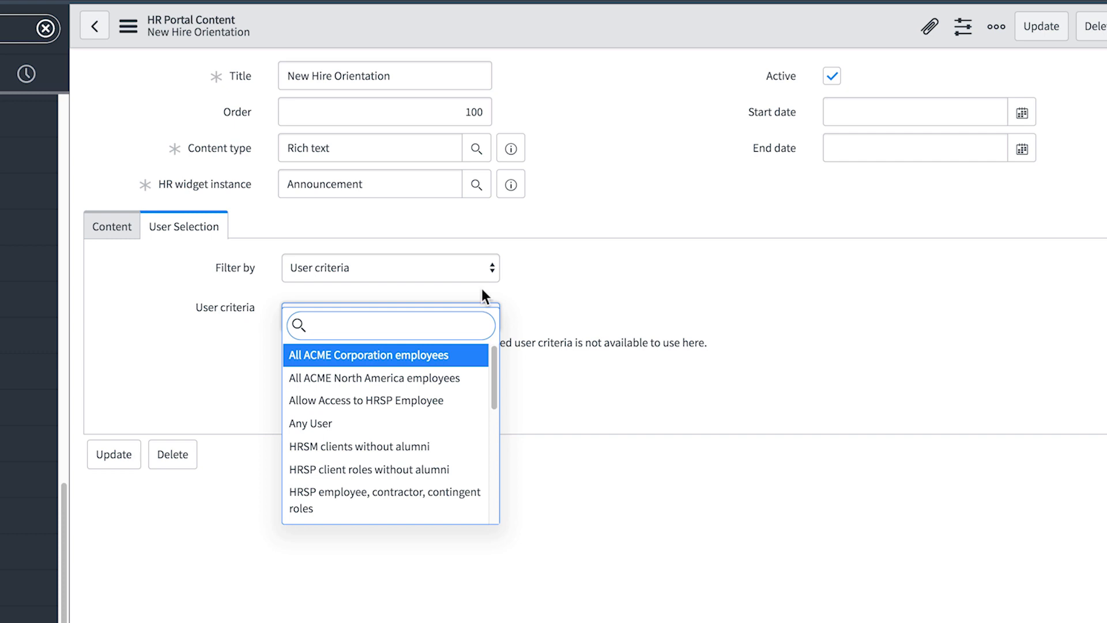
Set the user selection filter to HR profiles and examine its condition fields.
click(479, 268)
click(480, 268)
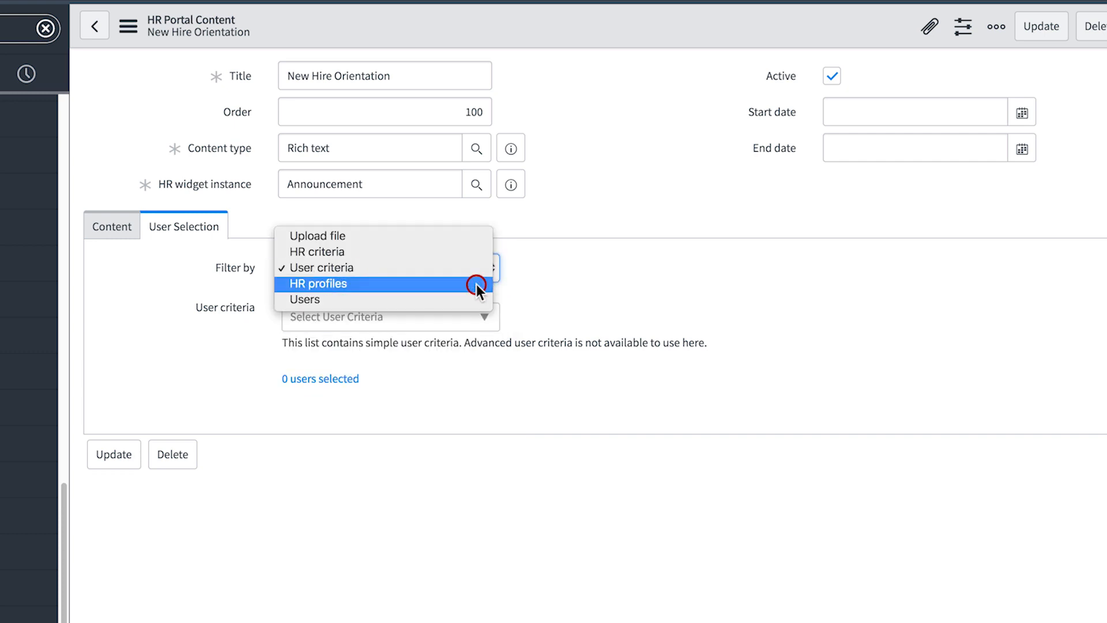
click(477, 284)
click(452, 327)
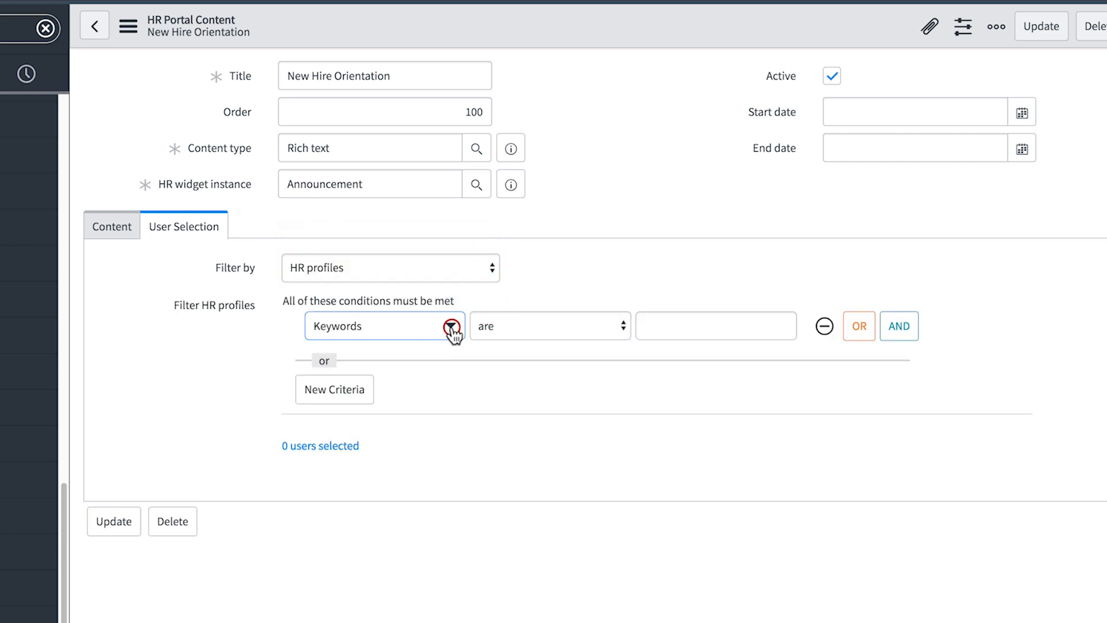
Set the user selection filter to Users and examine its available condition fields.
click(485, 269)
click(480, 282)
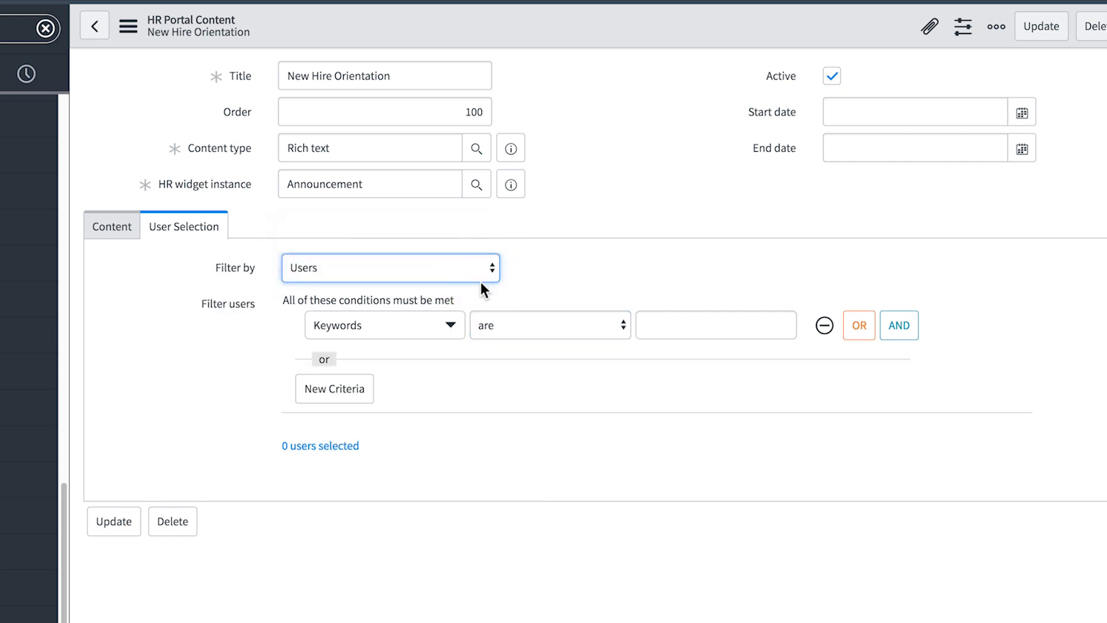
click(452, 327)
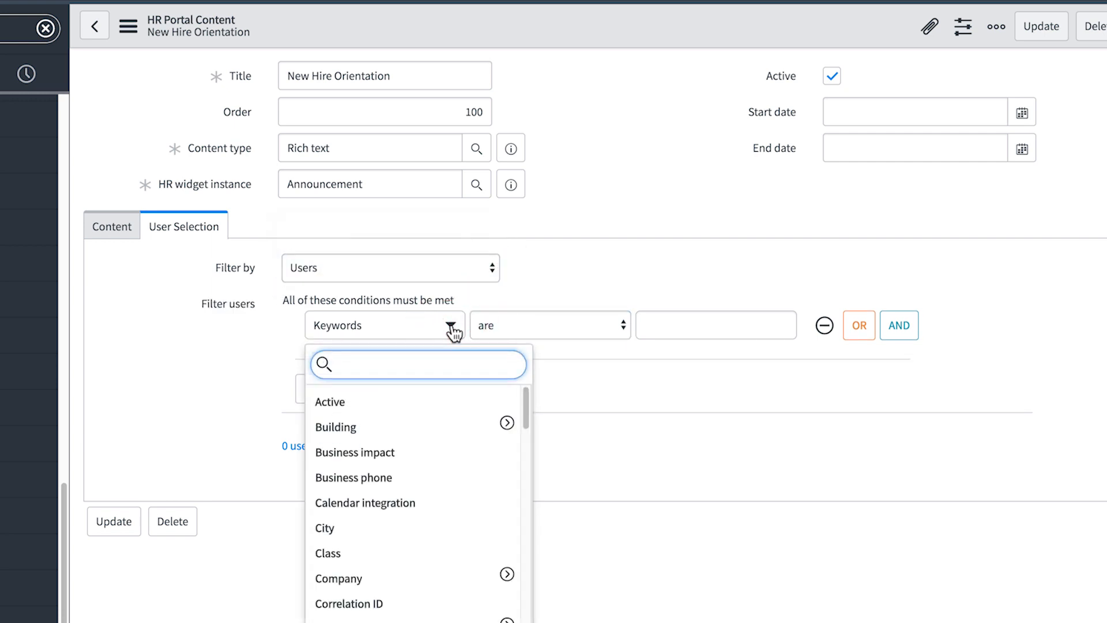
Set the user selection filter to HR criteria and add the New Hires Only criterion.
click(488, 266)
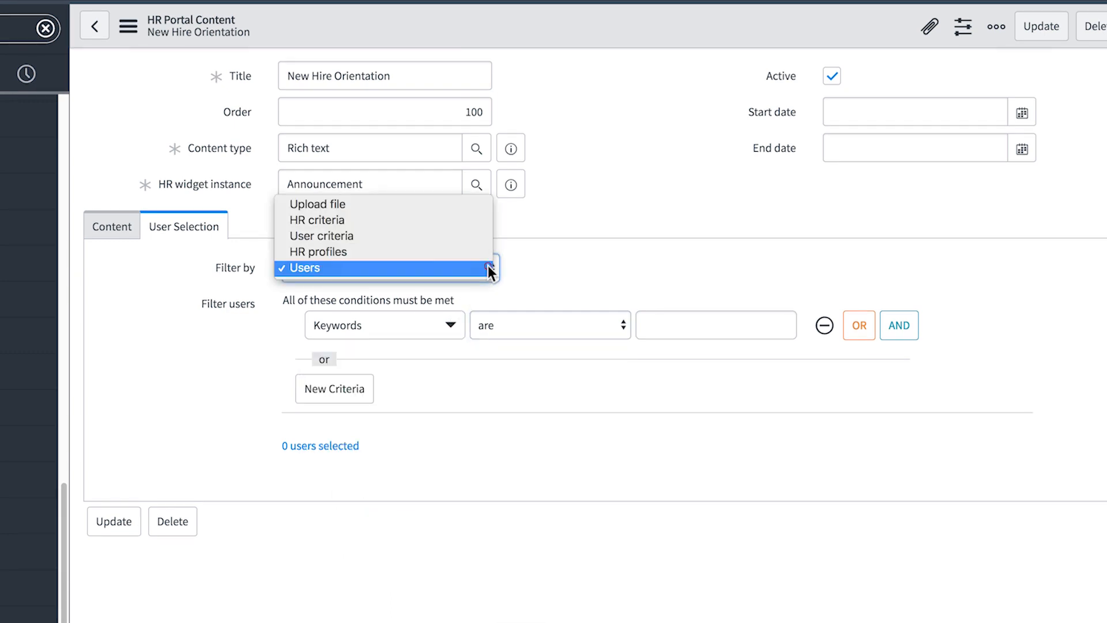
click(480, 221)
click(459, 470)
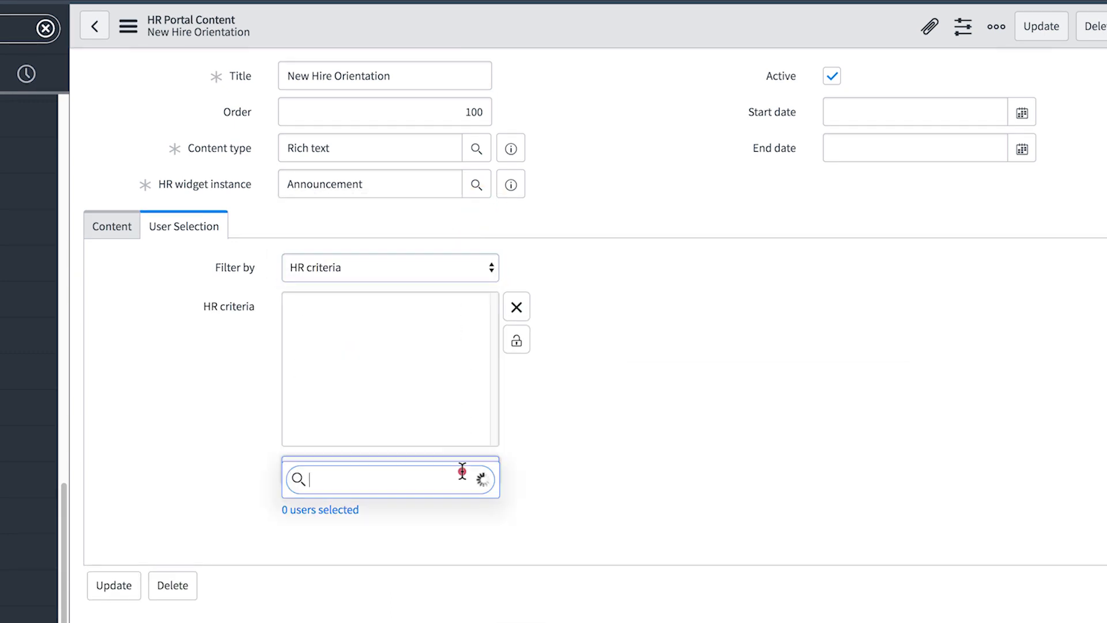
click(429, 576)
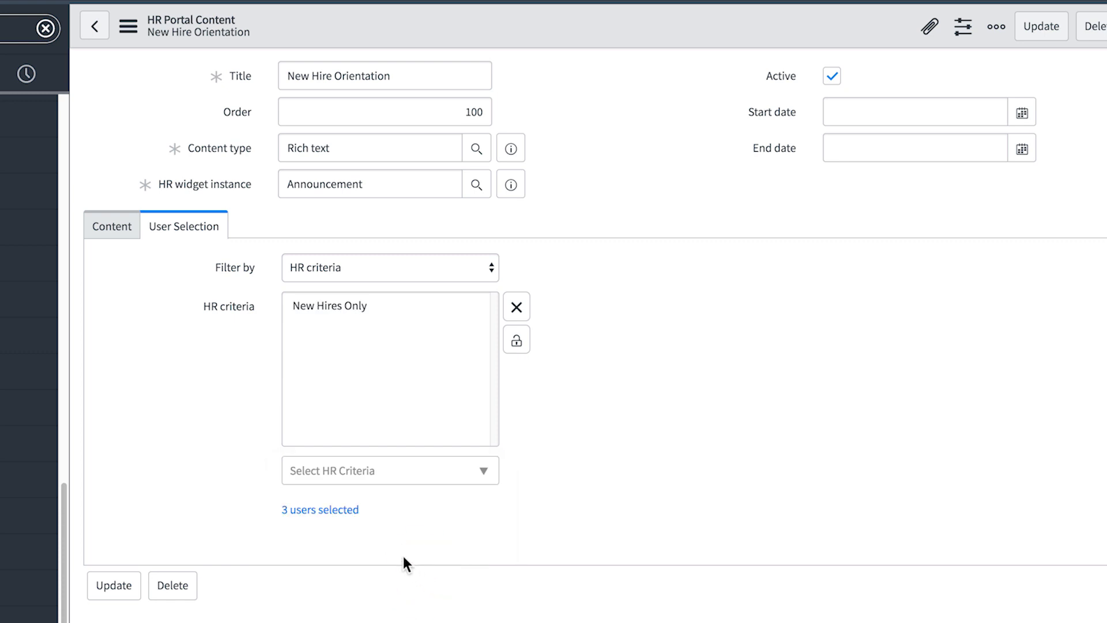
Review the list of users selected by the HR criteria, close it and save the New Hire Orientation announcement.
click(352, 510)
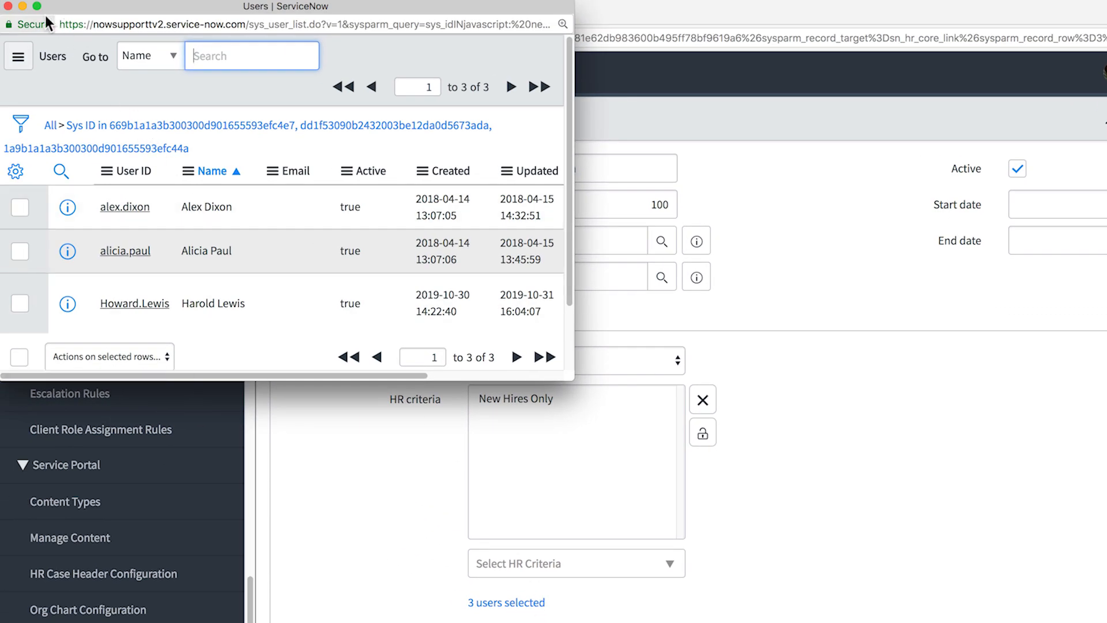
click(10, 11)
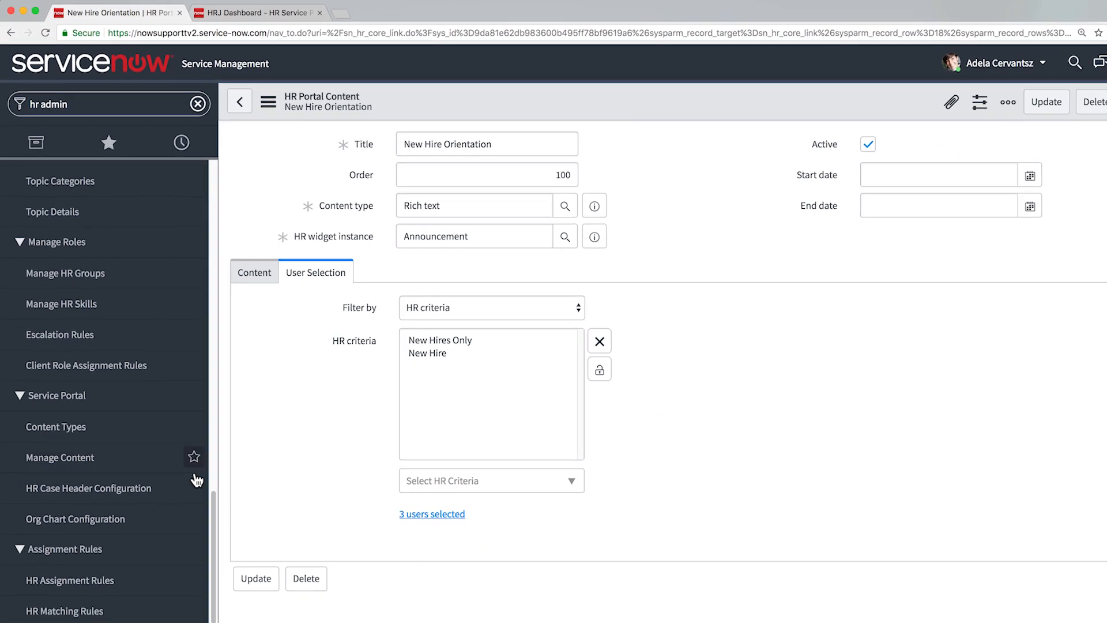
click(240, 543)
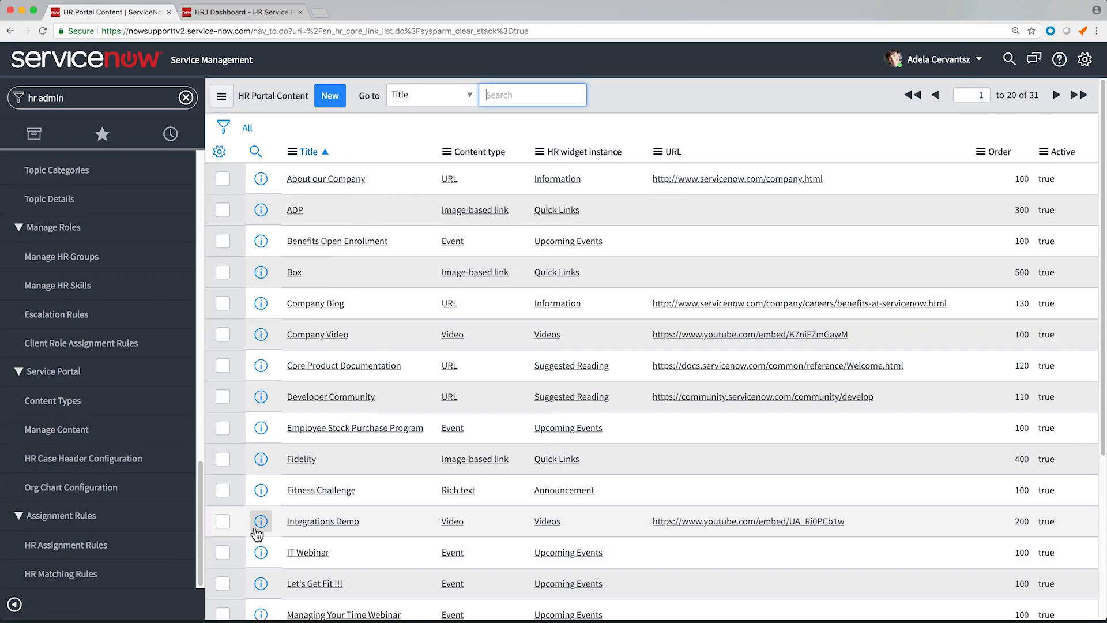
Impersonate the new hire listed last among the recent impersonations.
click(975, 60)
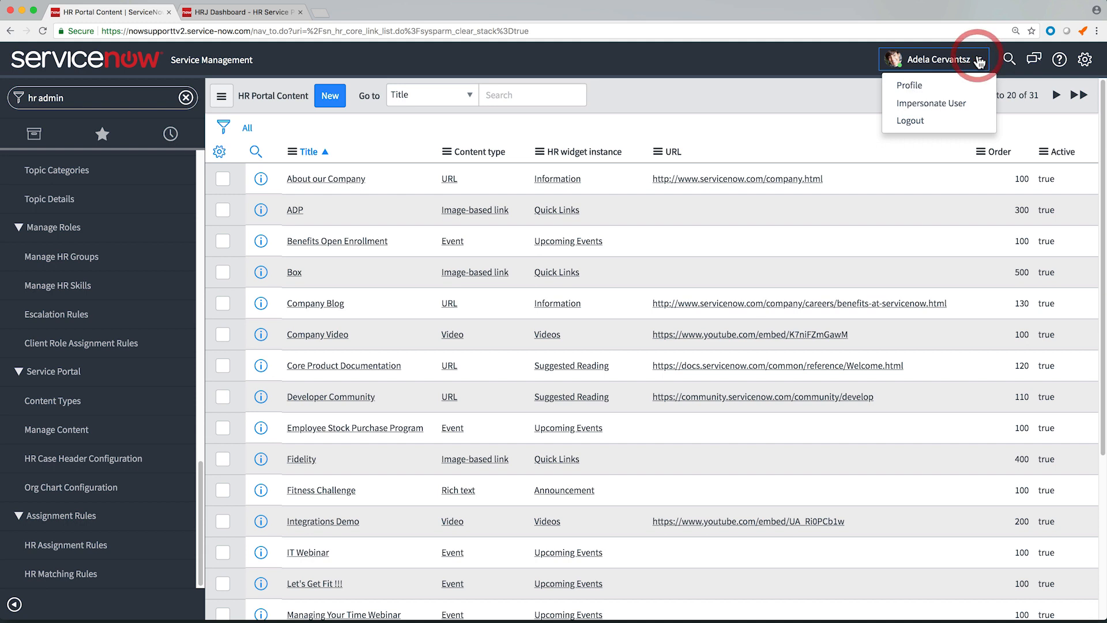
click(956, 103)
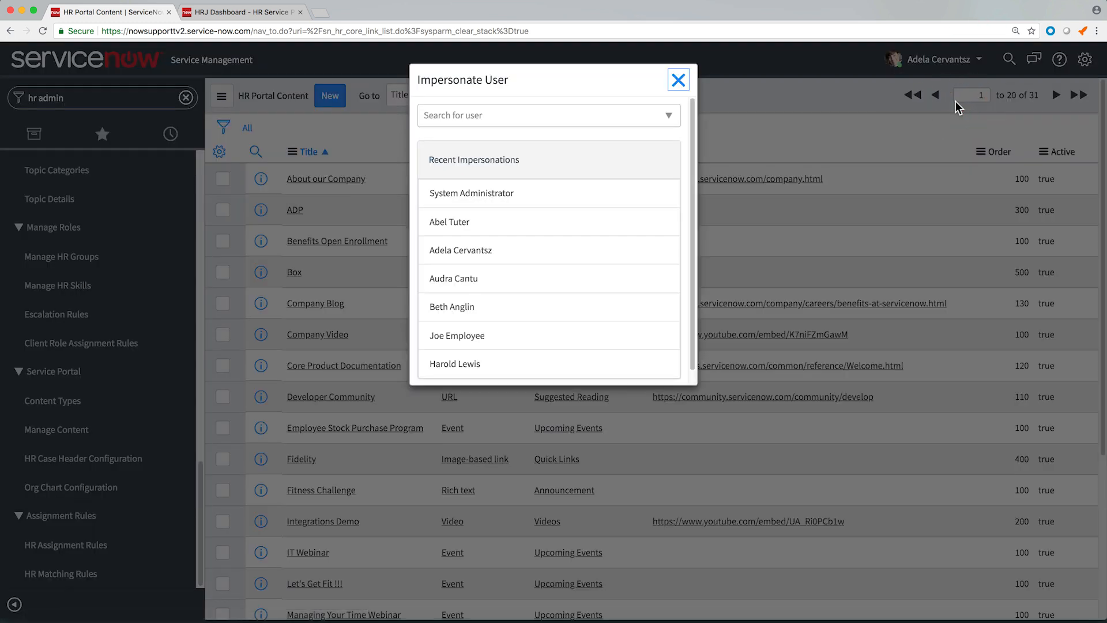
click(610, 362)
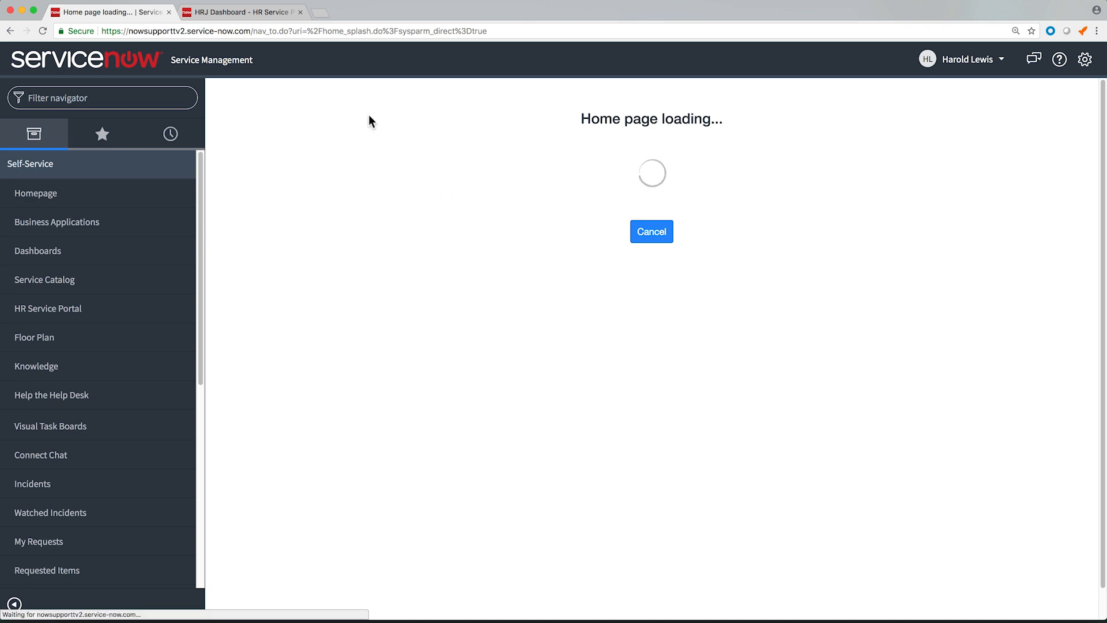
Reload the HR Service Portal as the impersonated new hire and examine its Announcements section and remaining widgets.
click(274, 14)
right_click(289, 44)
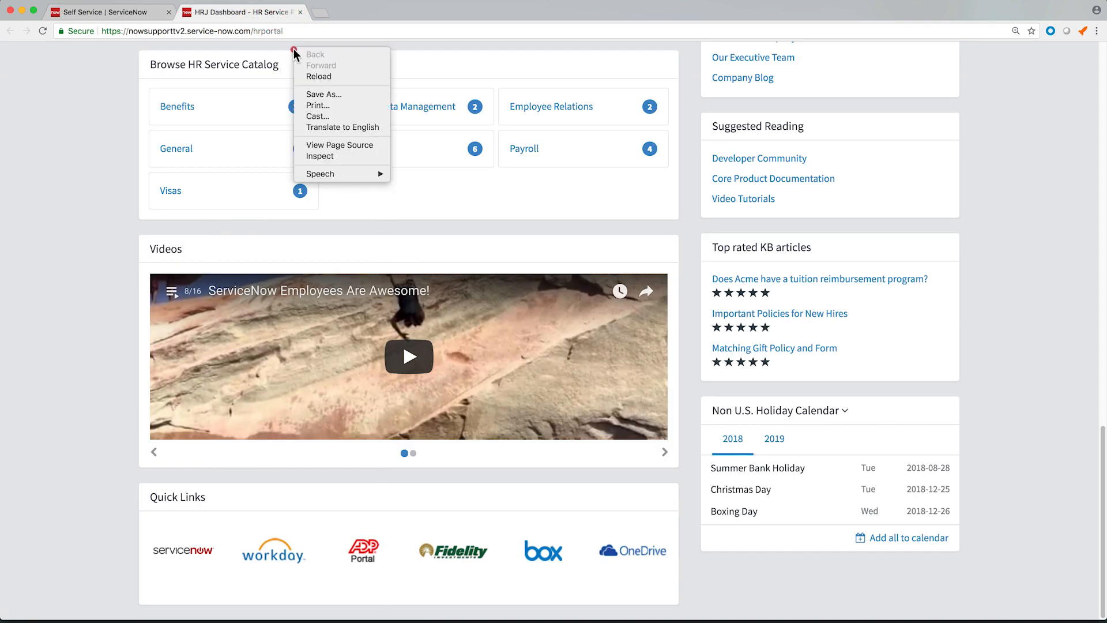
click(313, 74)
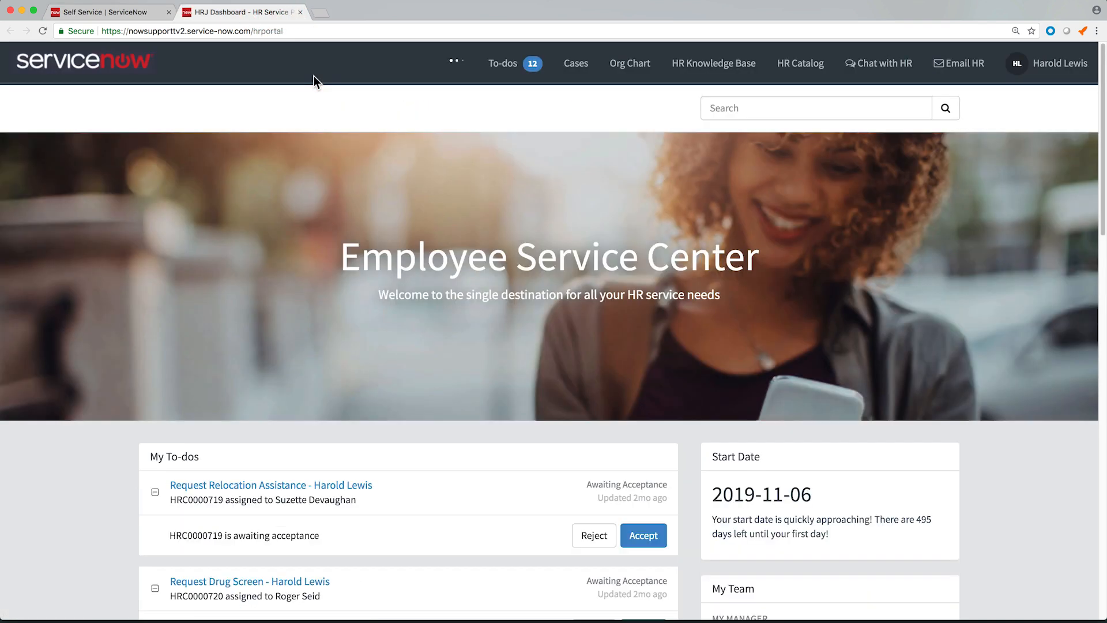
scroll(314, 75, down, 9)
scroll(314, 75, down, 3)
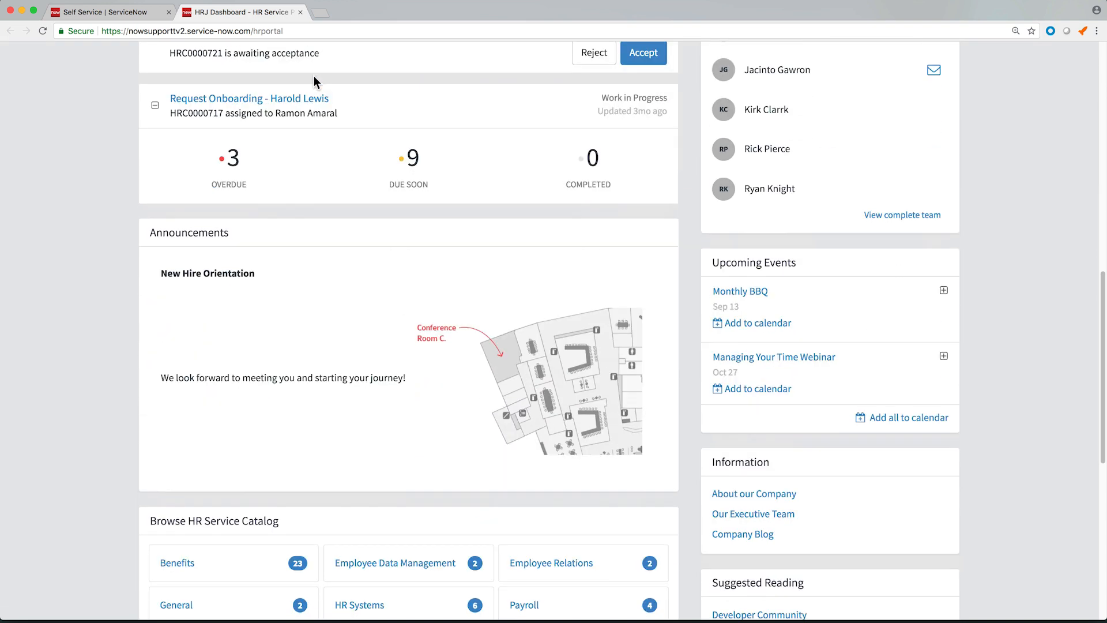
scroll(314, 75, down, 8)
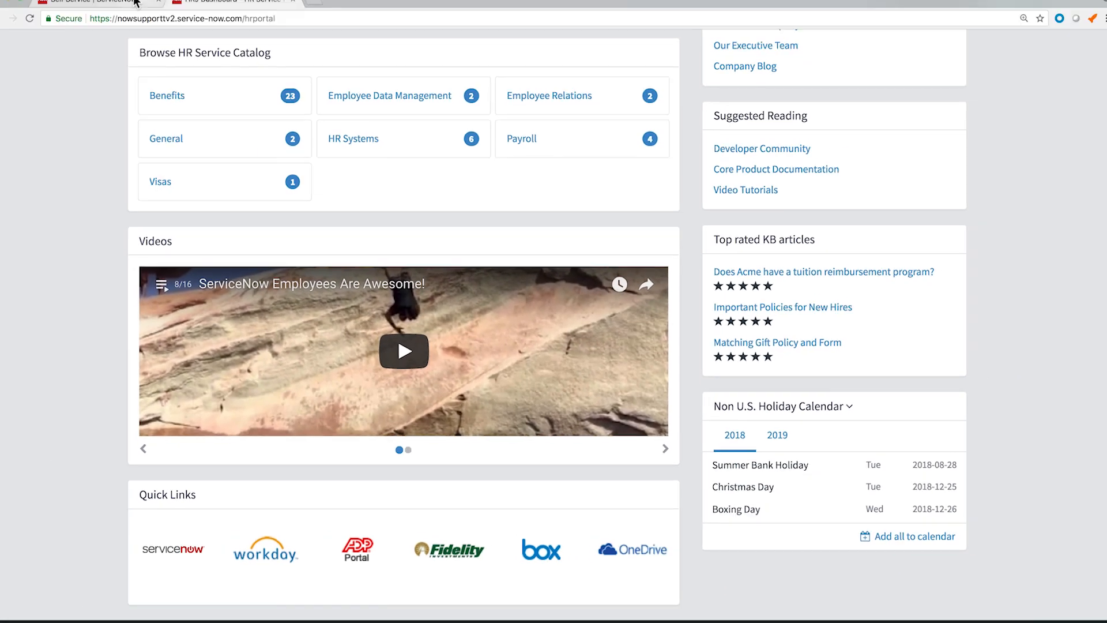
Return to the Self Service homepage and impersonate the HR administrator again from the recent impersonations.
click(145, 11)
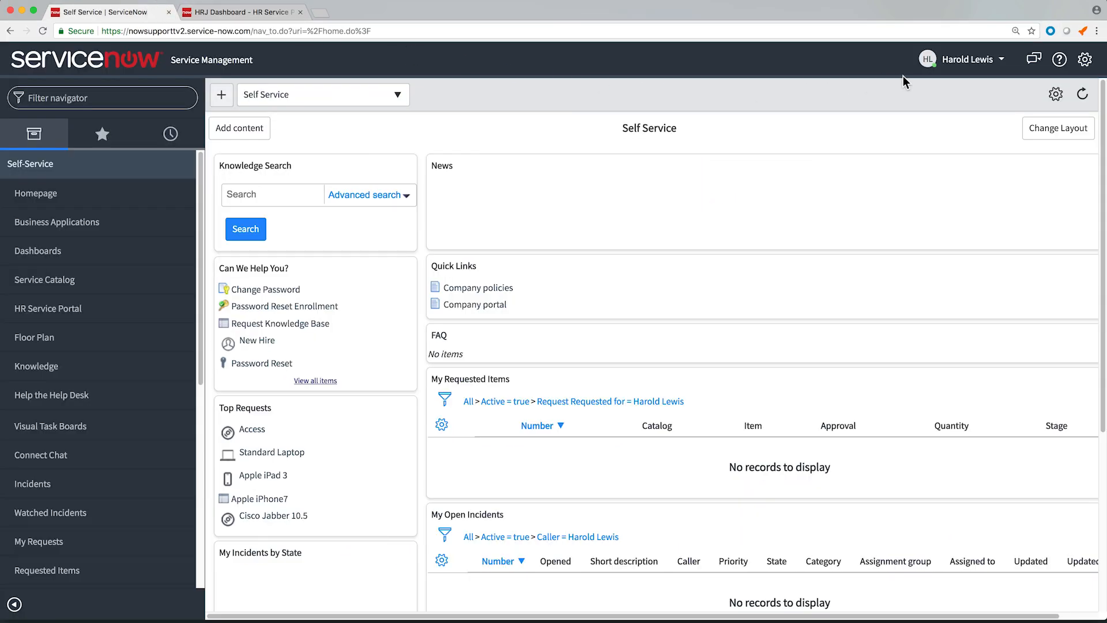
click(976, 64)
click(960, 106)
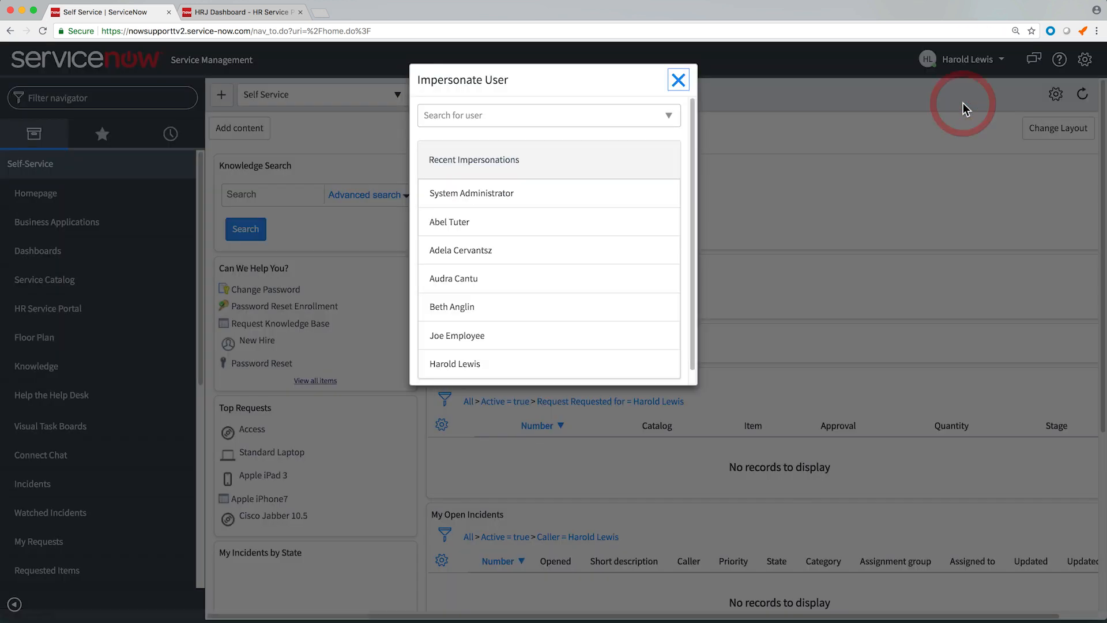
click(615, 250)
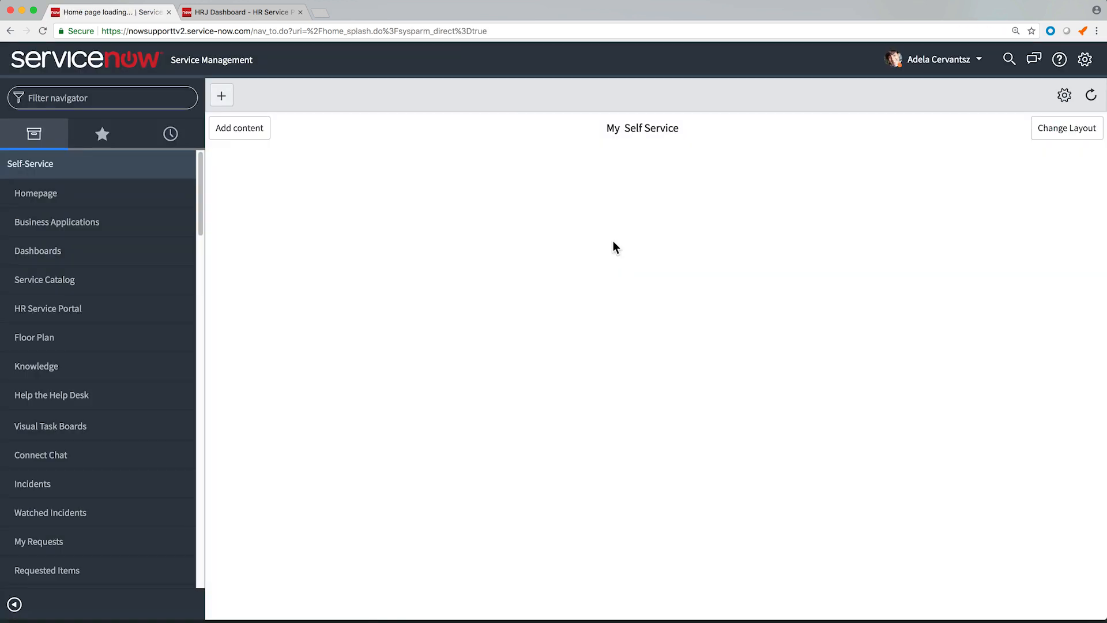
Find content types in the navigator and open the HR Content Types list.
click(148, 97)
text(content types)
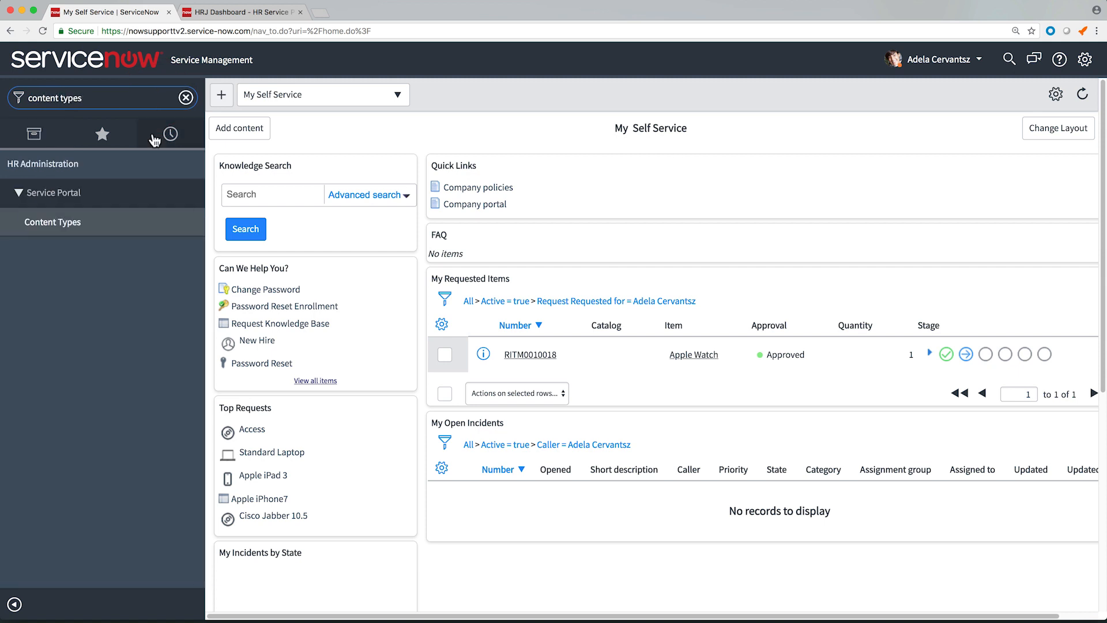
click(127, 223)
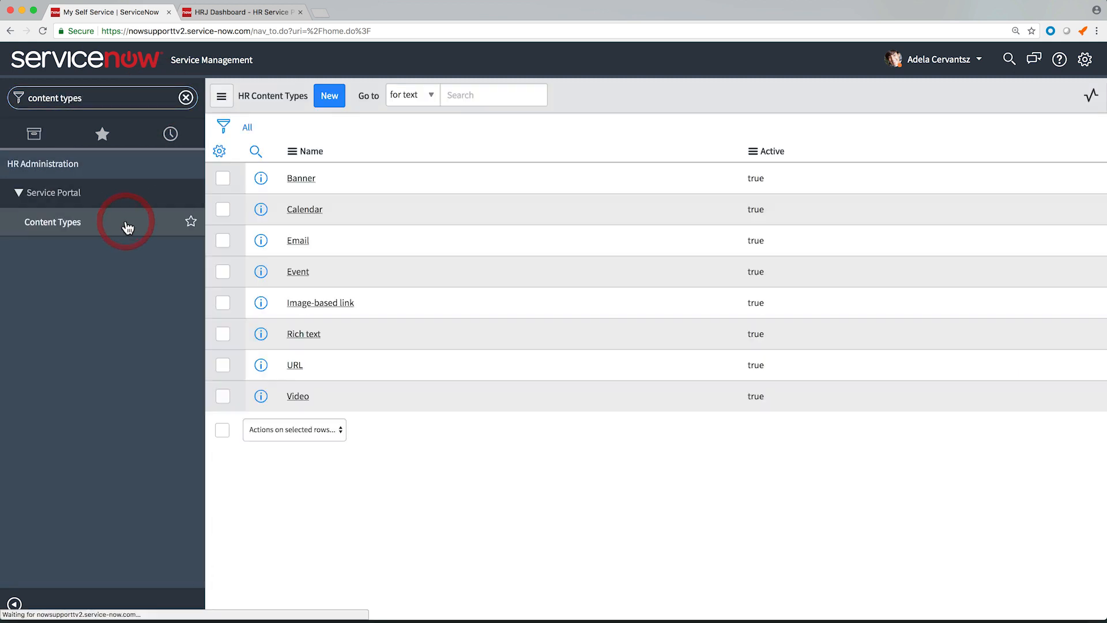
Open the Calendar type's portal content and examine the user selection of the Non U.S. and U.S. Holiday Calendars.
click(224, 201)
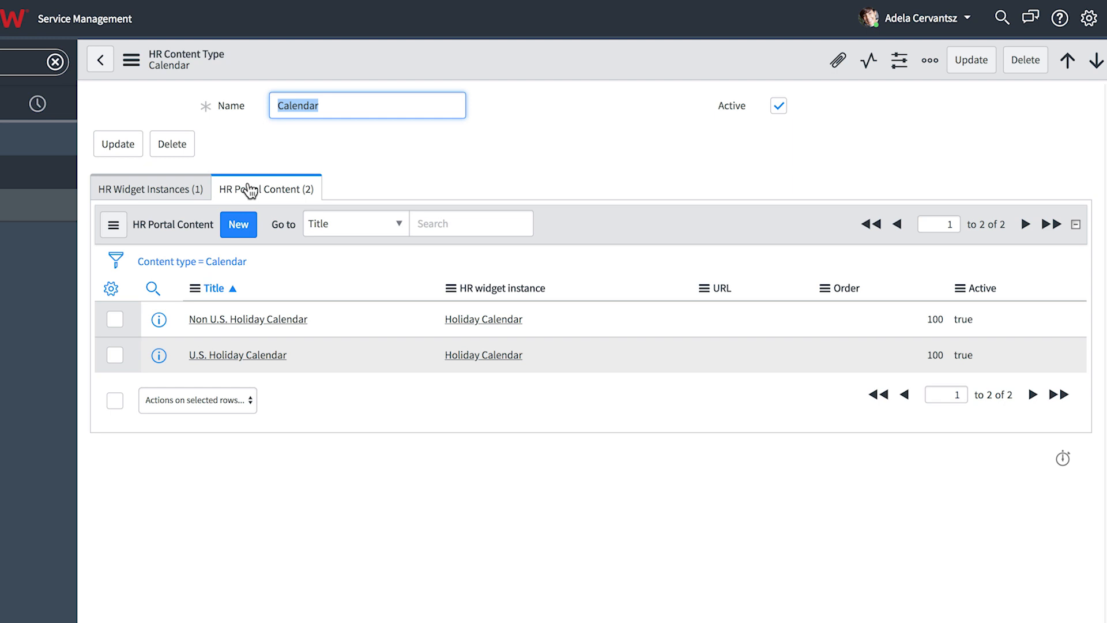
click(249, 320)
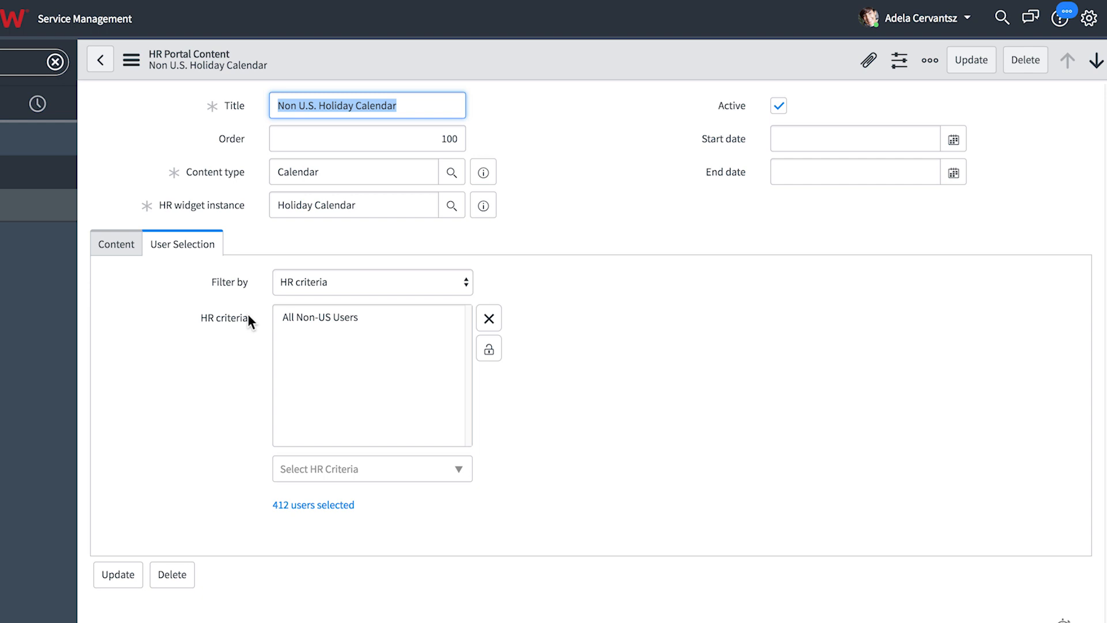
click(103, 60)
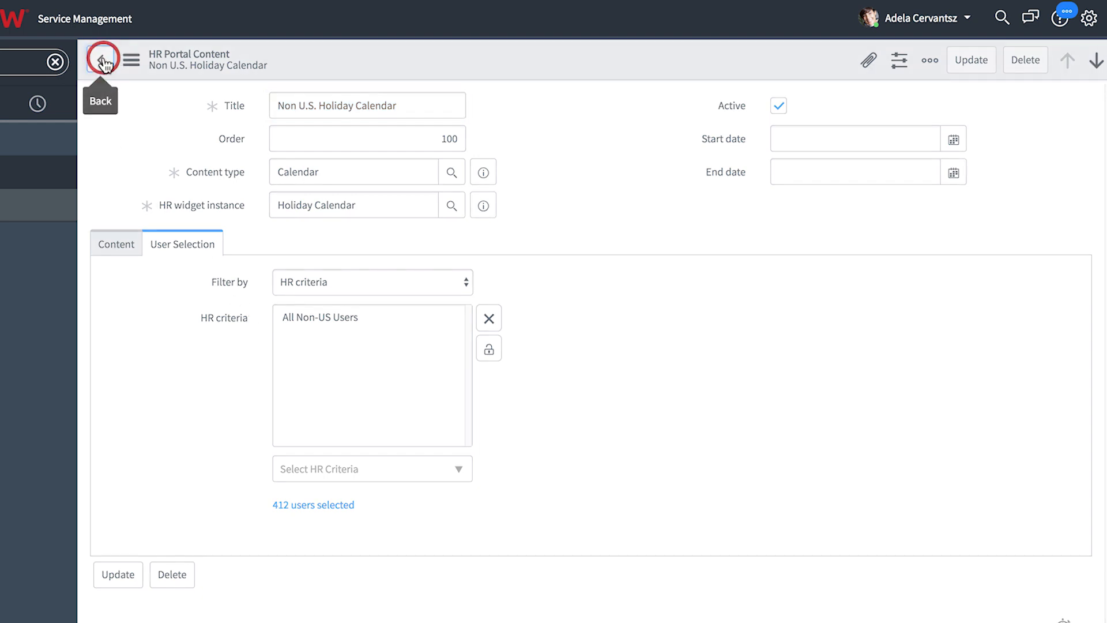
click(209, 358)
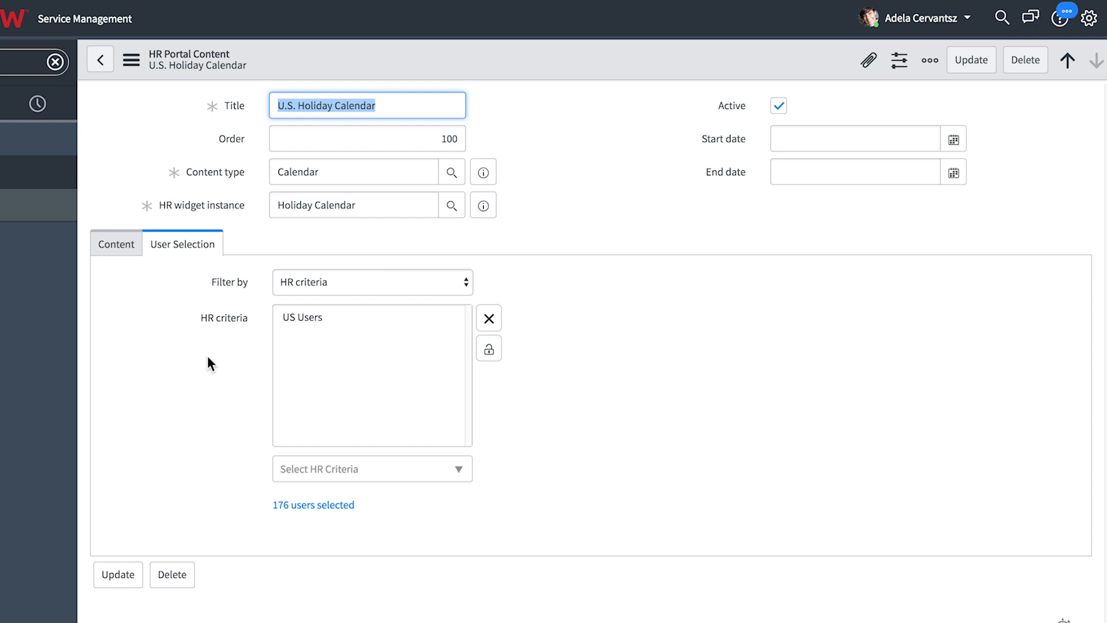
Find hr criteria in the navigator and open the HR Criteria module.
click(4, 61)
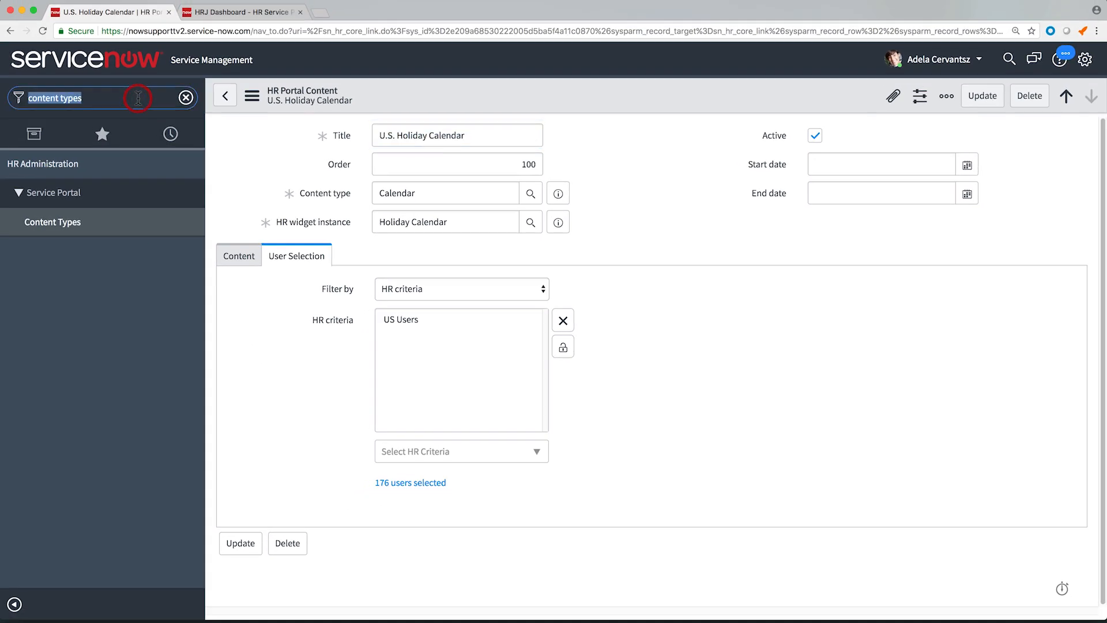
text(hr criteria)
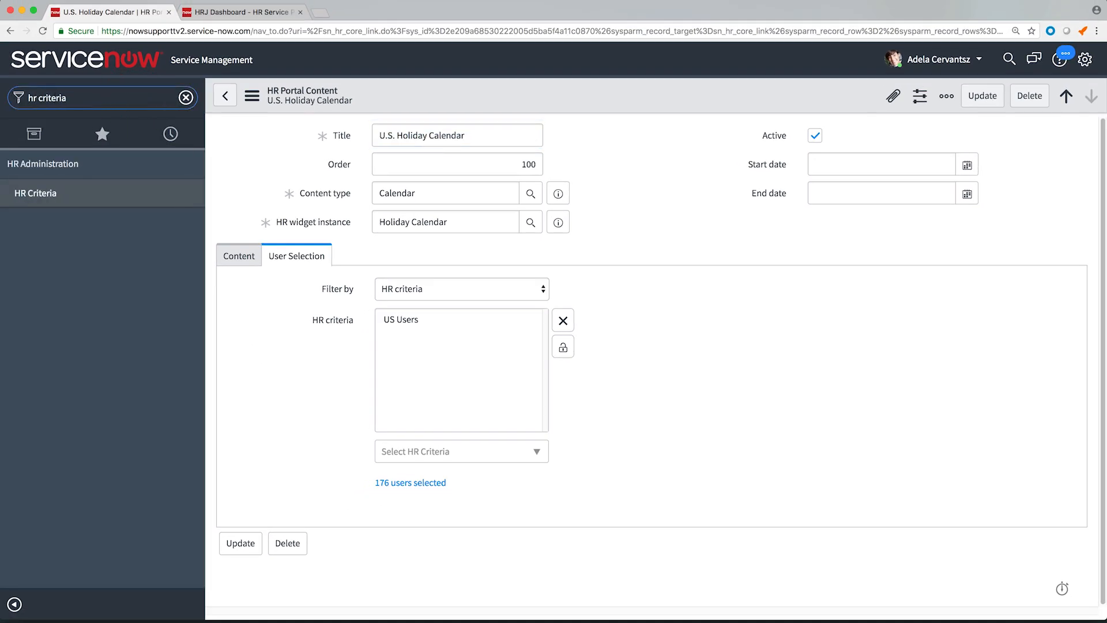
click(99, 194)
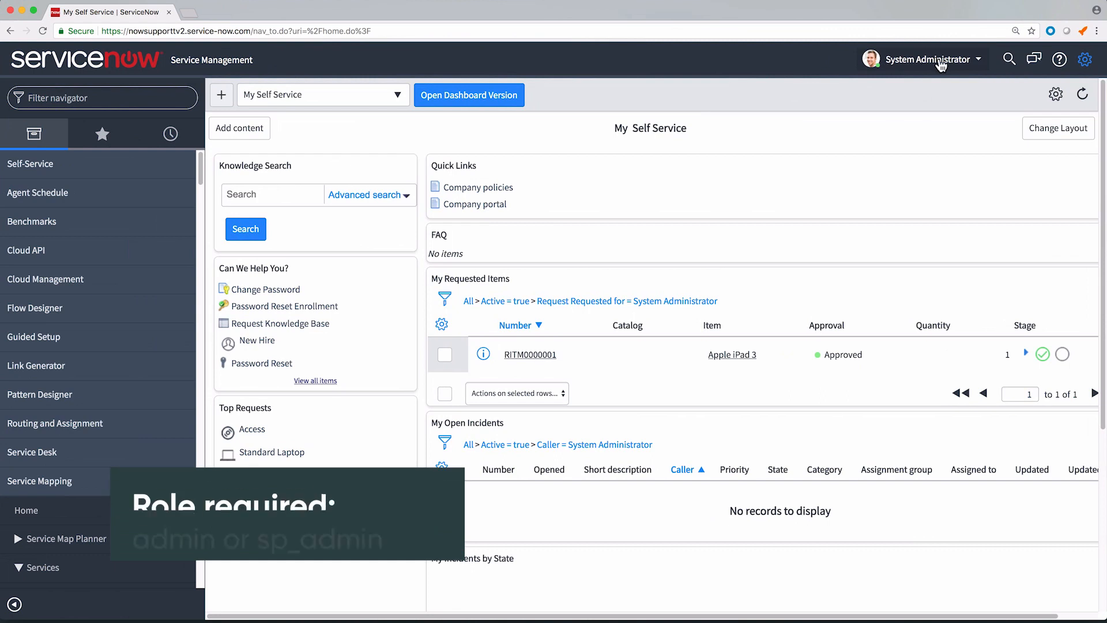
Set the current application to Human Resources: Service Portal in the developer system settings and close the settings.
click(1085, 60)
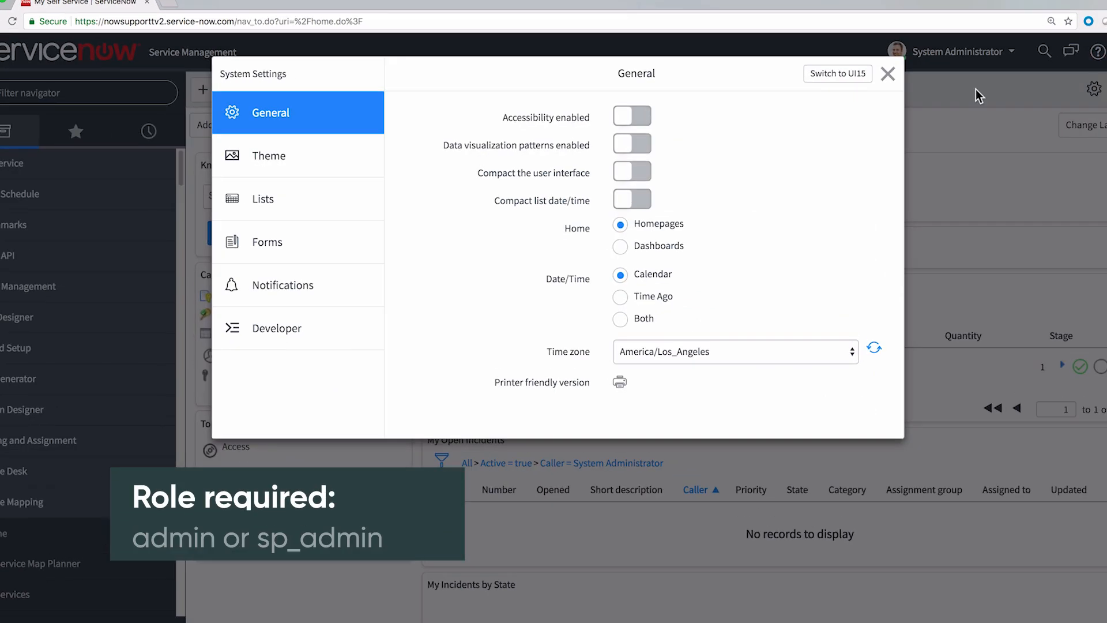
click(356, 322)
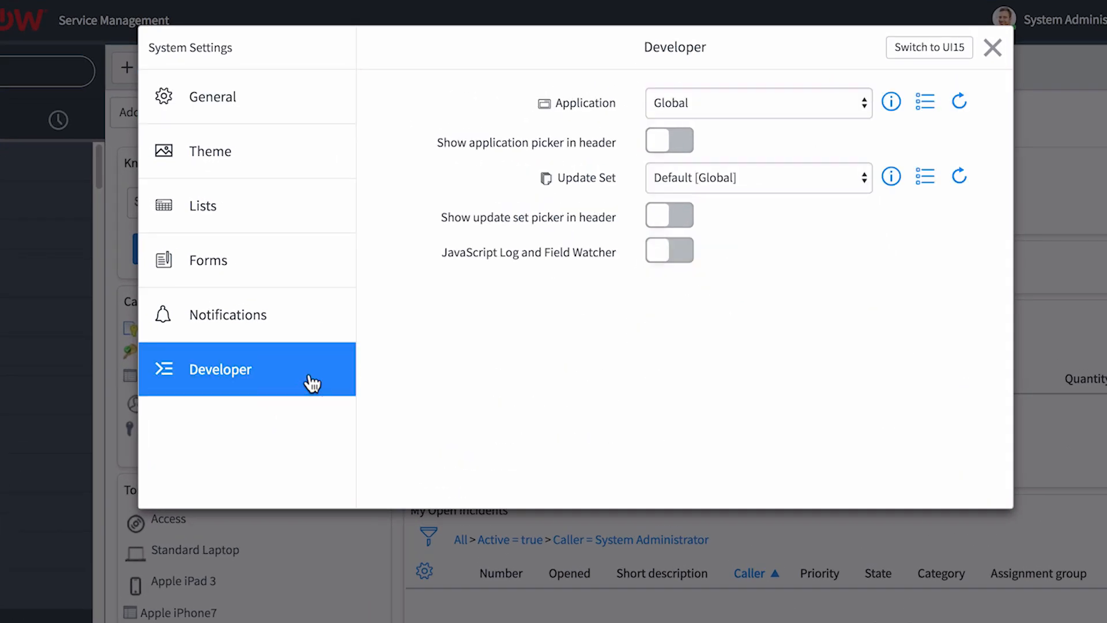
click(700, 99)
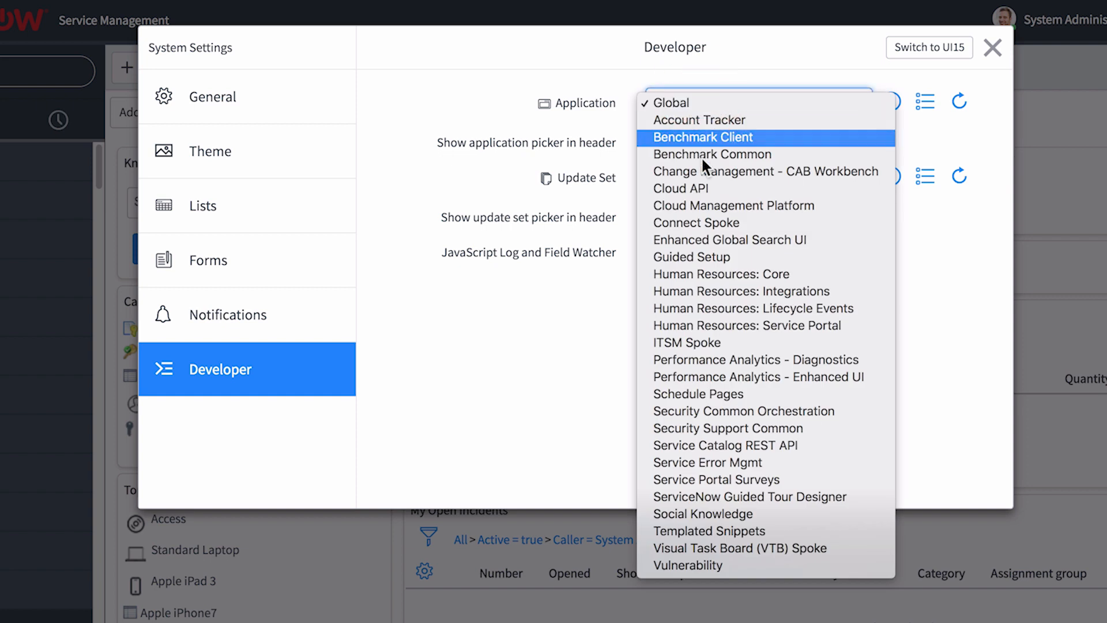
click(698, 327)
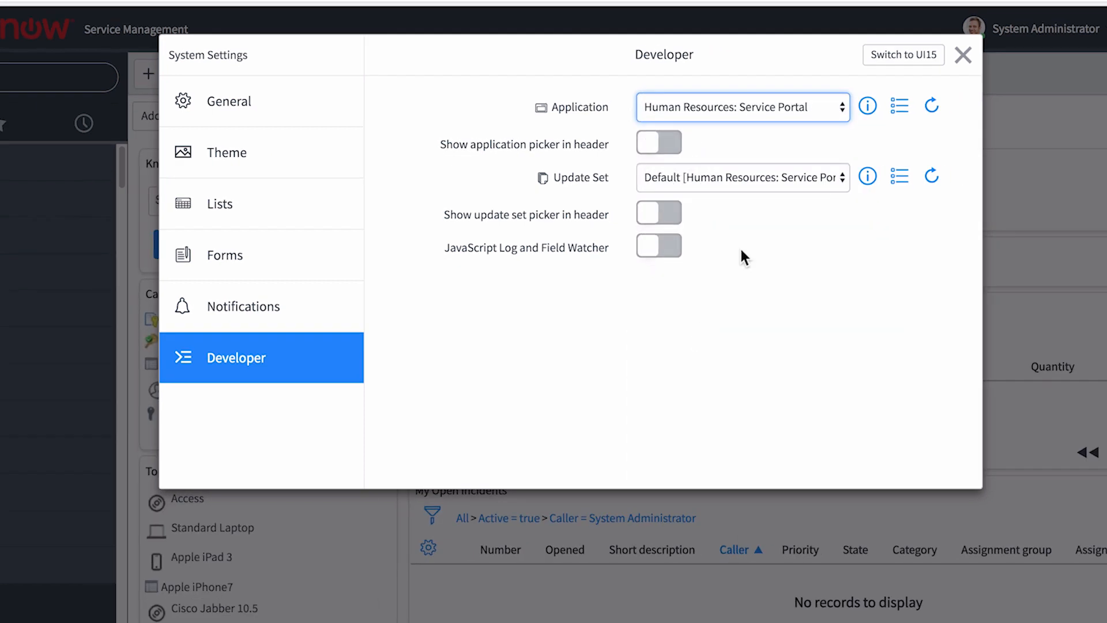
click(963, 54)
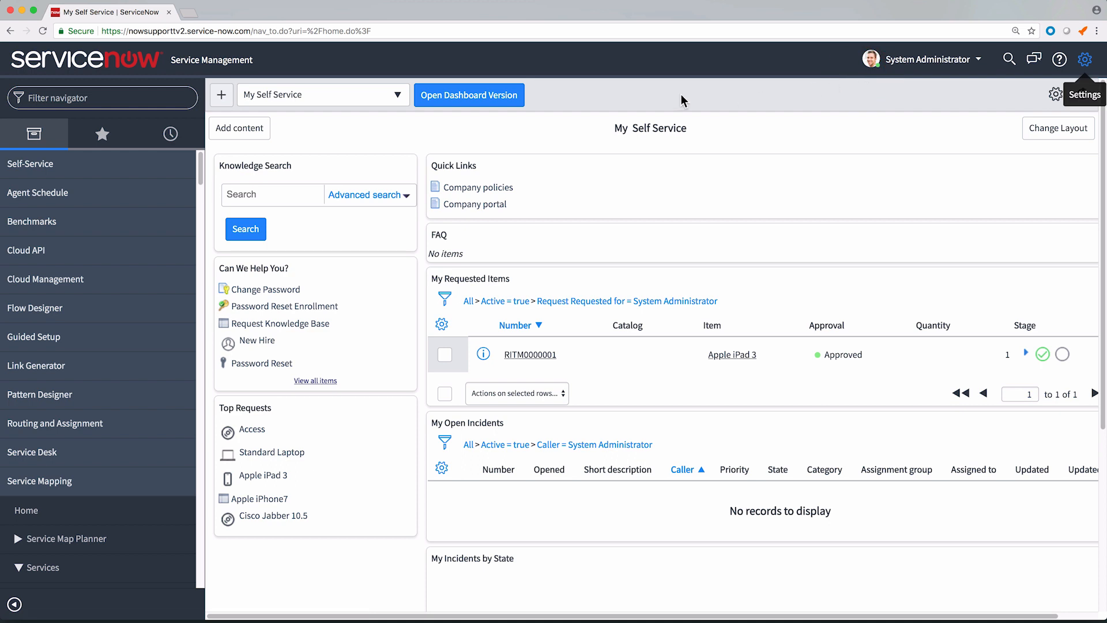
Find service portal config in the navigator and open Service Portal Configuration.
click(167, 98)
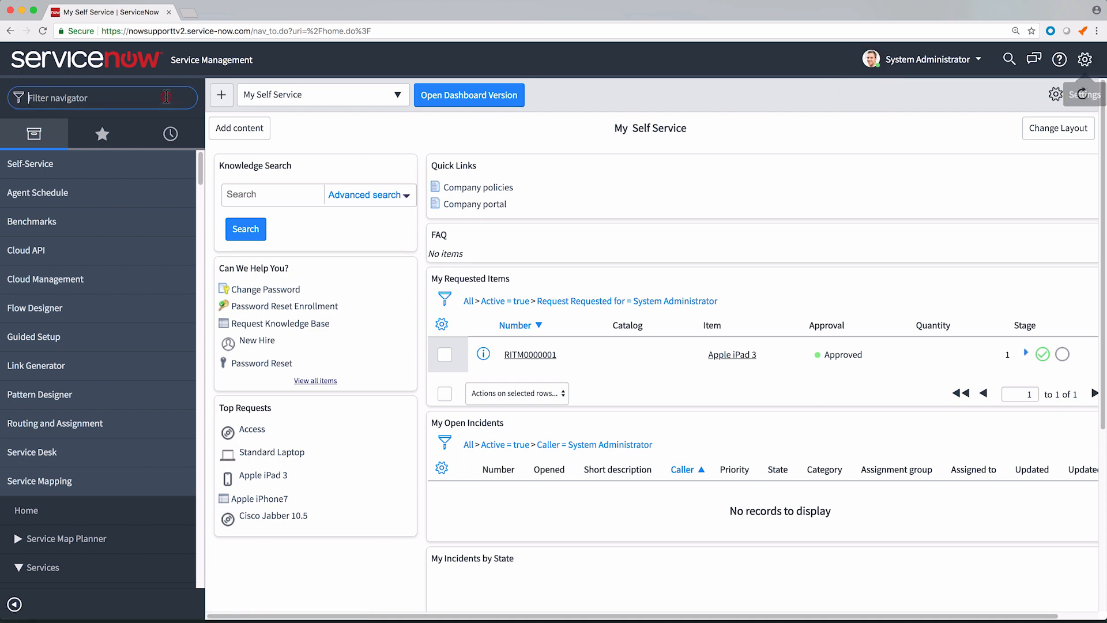
text(service portal config)
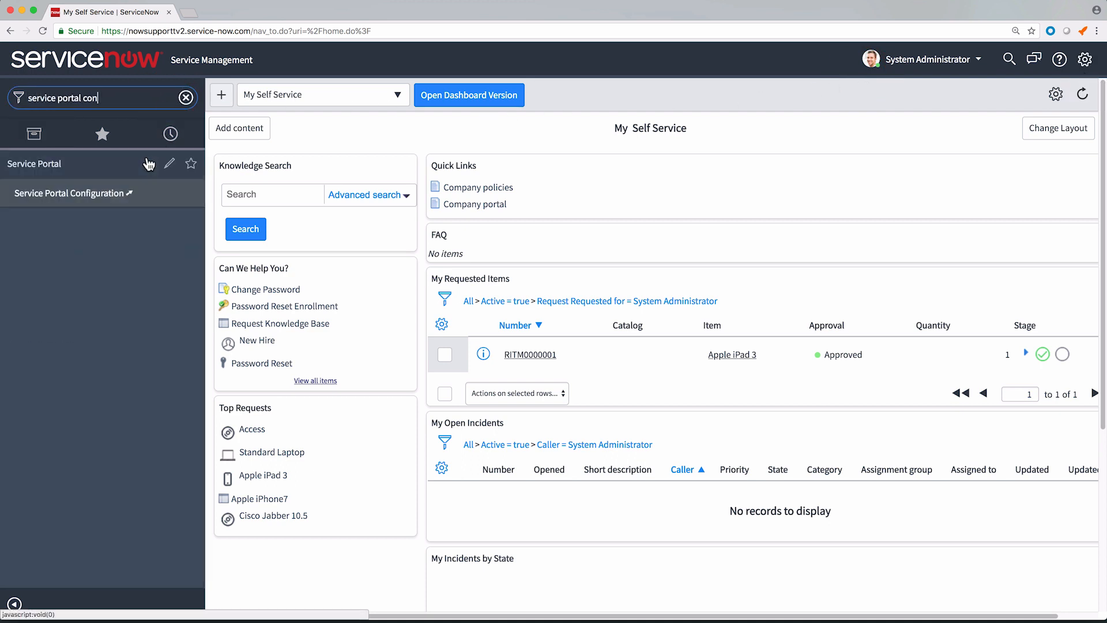
click(115, 190)
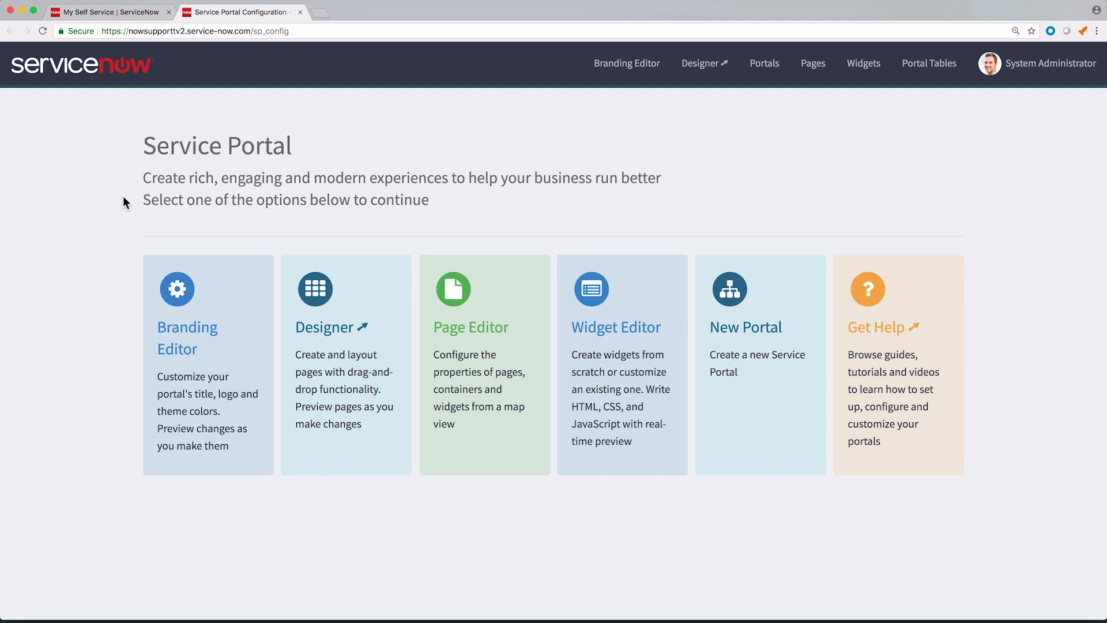
Open the HR Service Portal in the Branding Editor and set its portal title to DBR Employee Service Center.
click(206, 345)
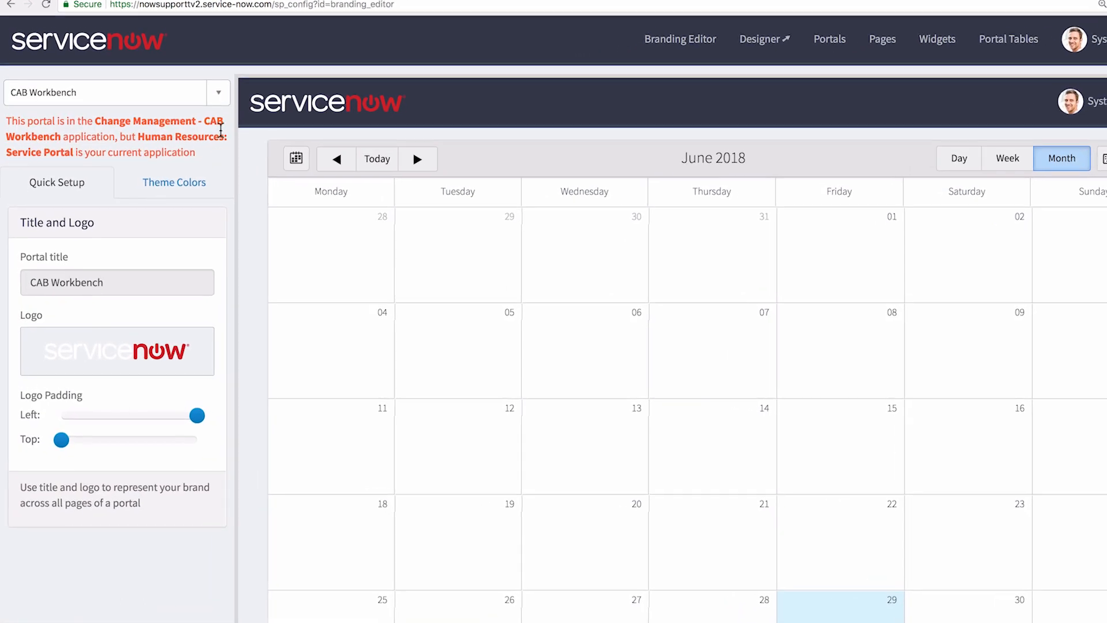
click(205, 111)
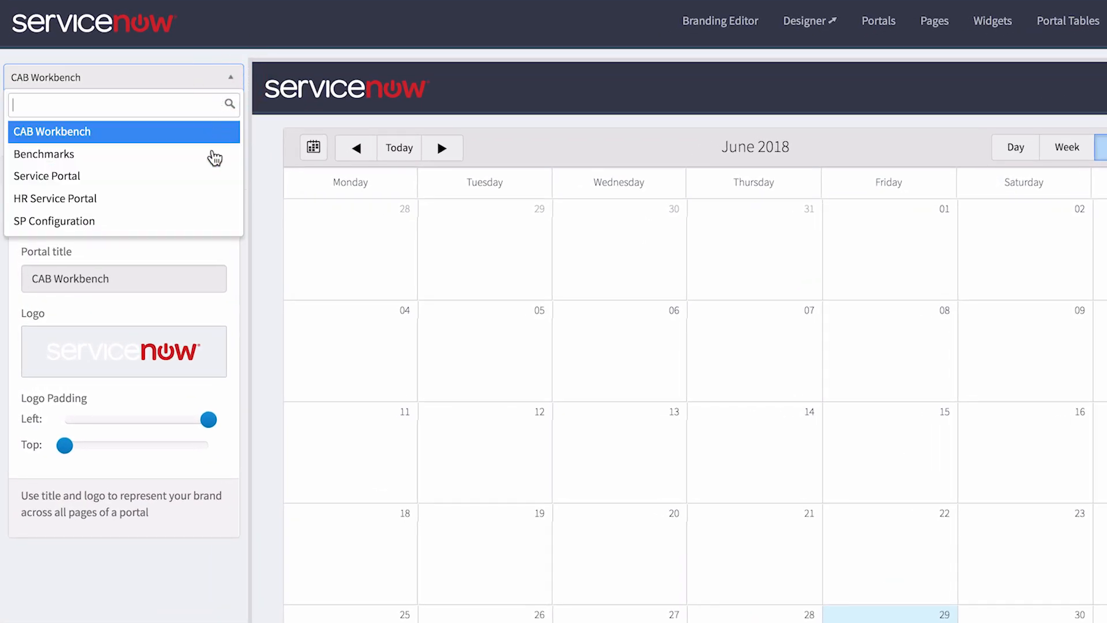
click(207, 198)
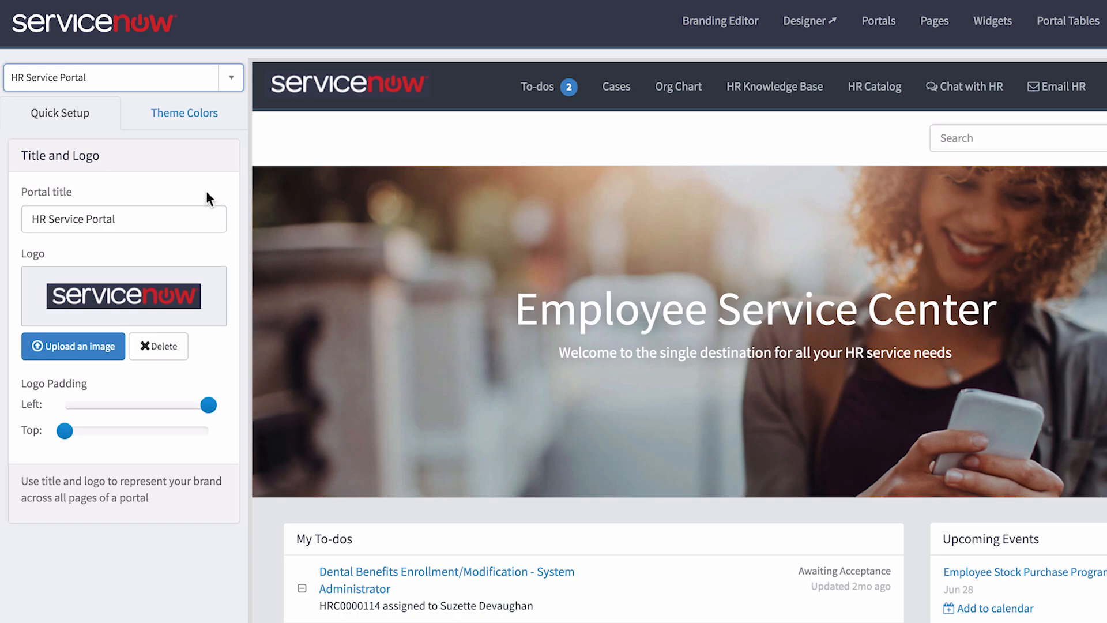
drag(173, 210, 62, 200)
text(DBR Employee)
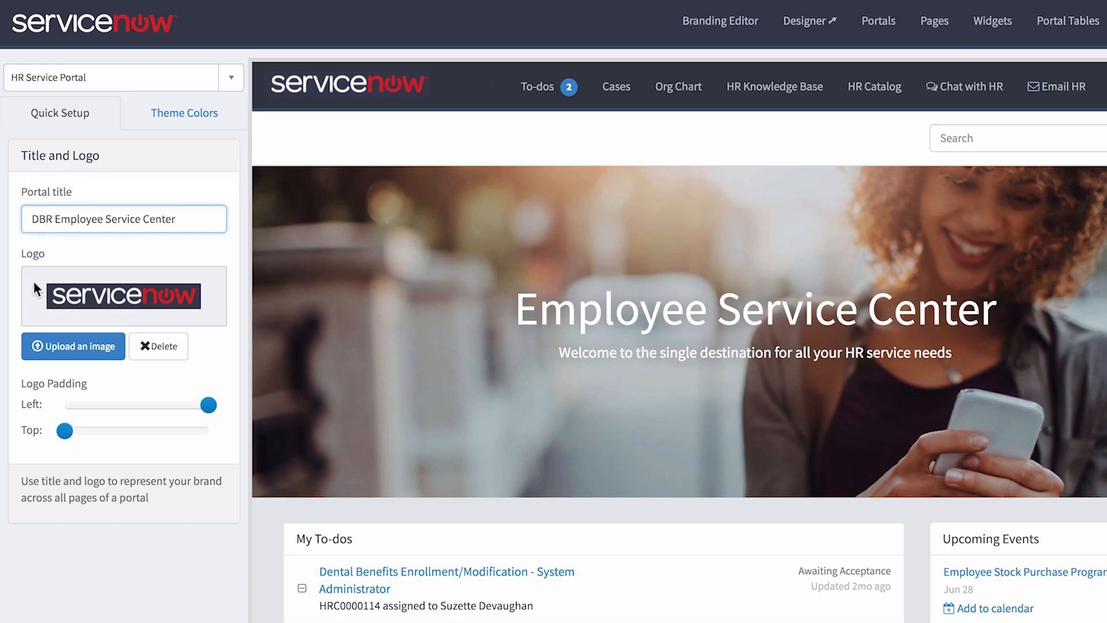
Upload DBR_Solutions_Logo.png from the Desktop as the portal's logo.
click(75, 346)
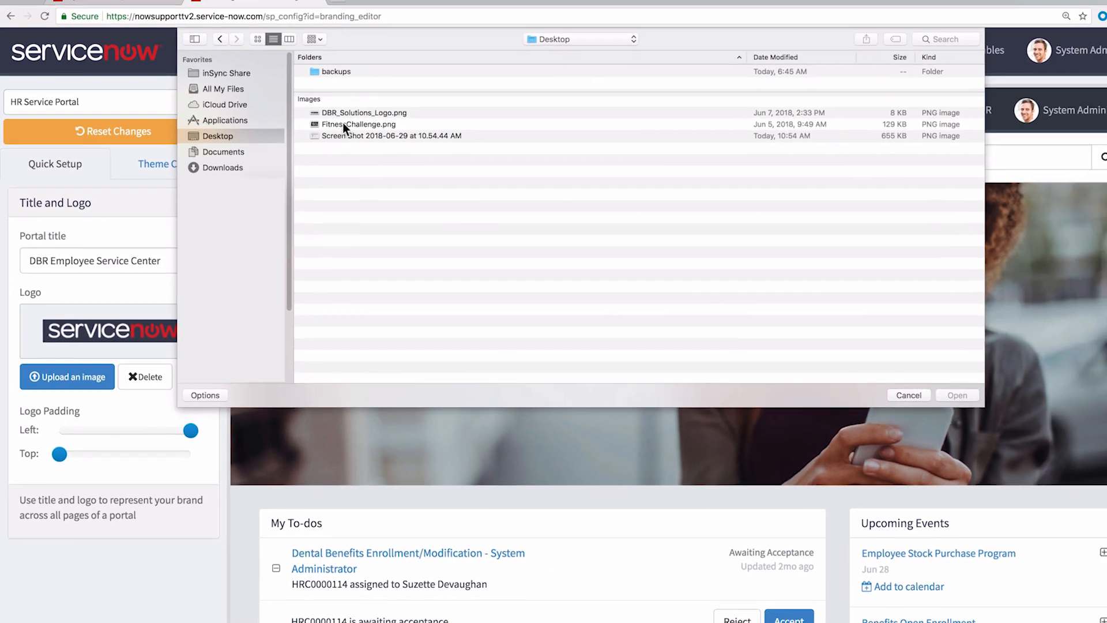
click(378, 96)
click(907, 392)
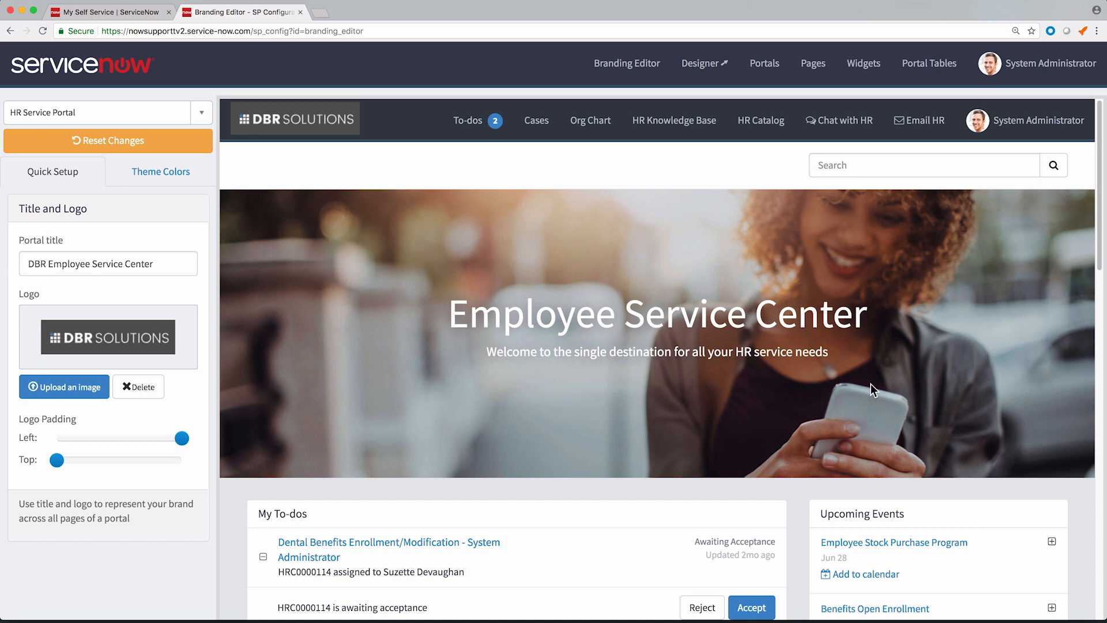
Set the navbar background in the portal's theme colors to #575757.
click(189, 171)
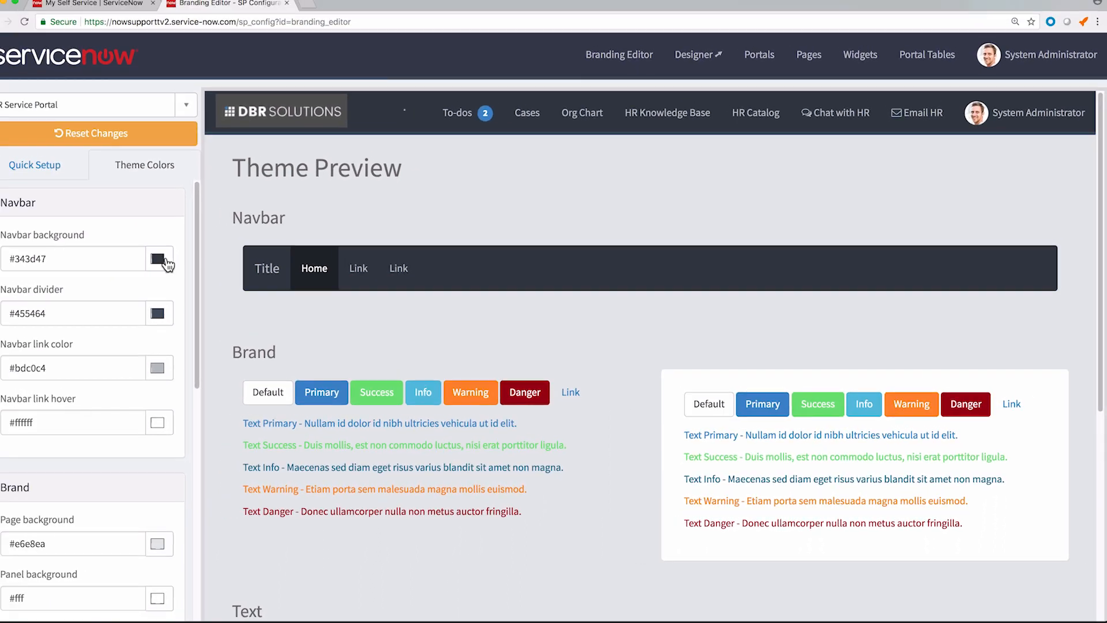
click(2, 209)
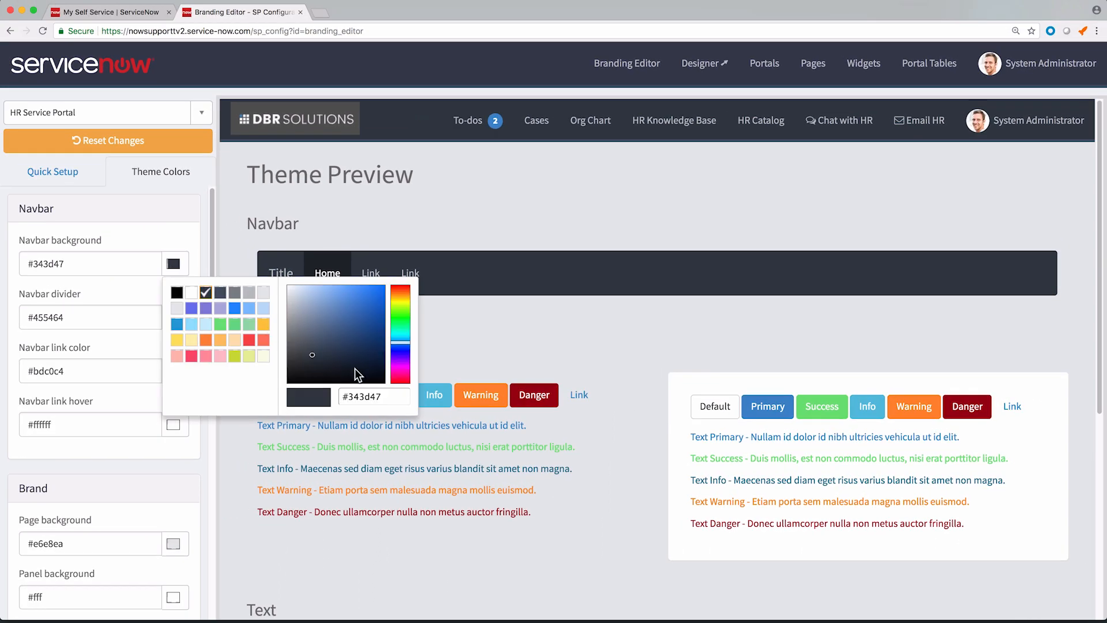
click(392, 393)
text(#575757)
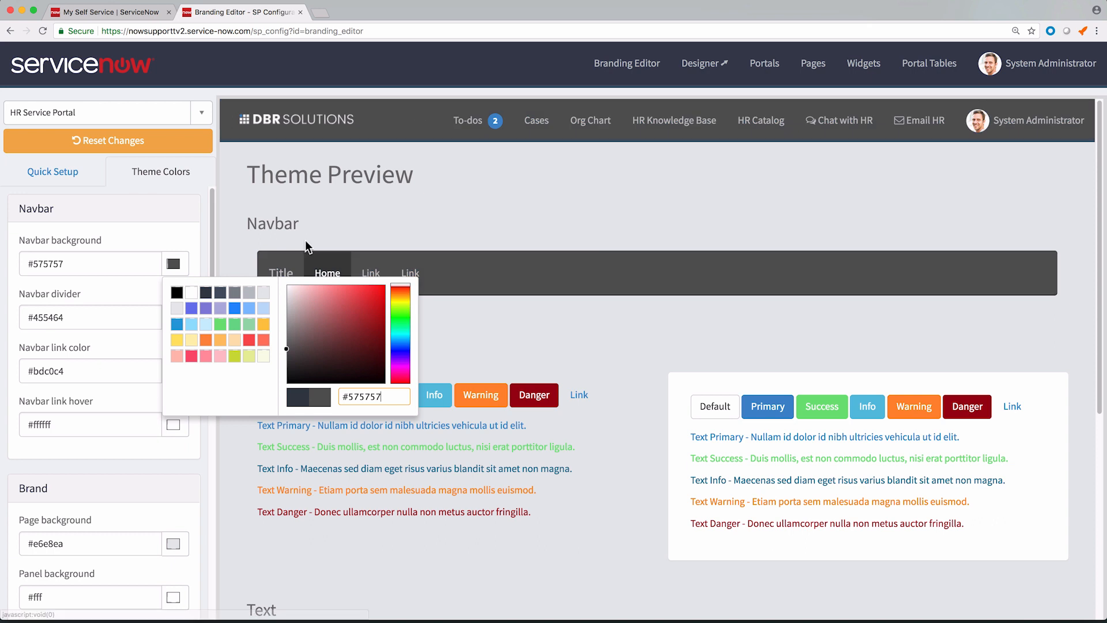
Reopen Service Portal Configuration and load the HRJ Dashboard page in the Page Editor.
click(136, 13)
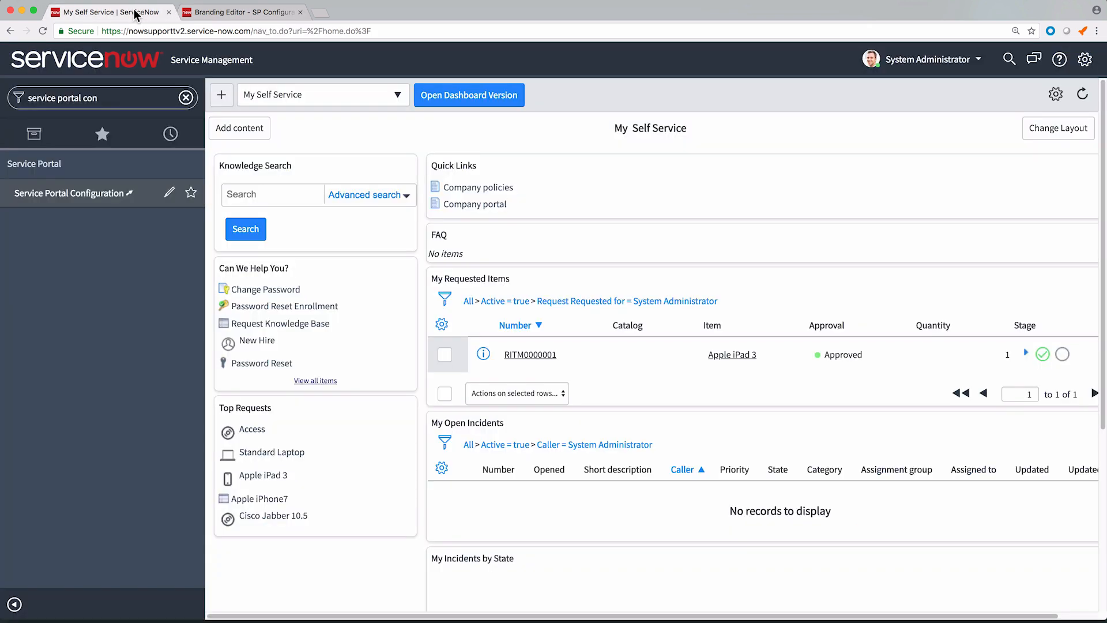
click(105, 196)
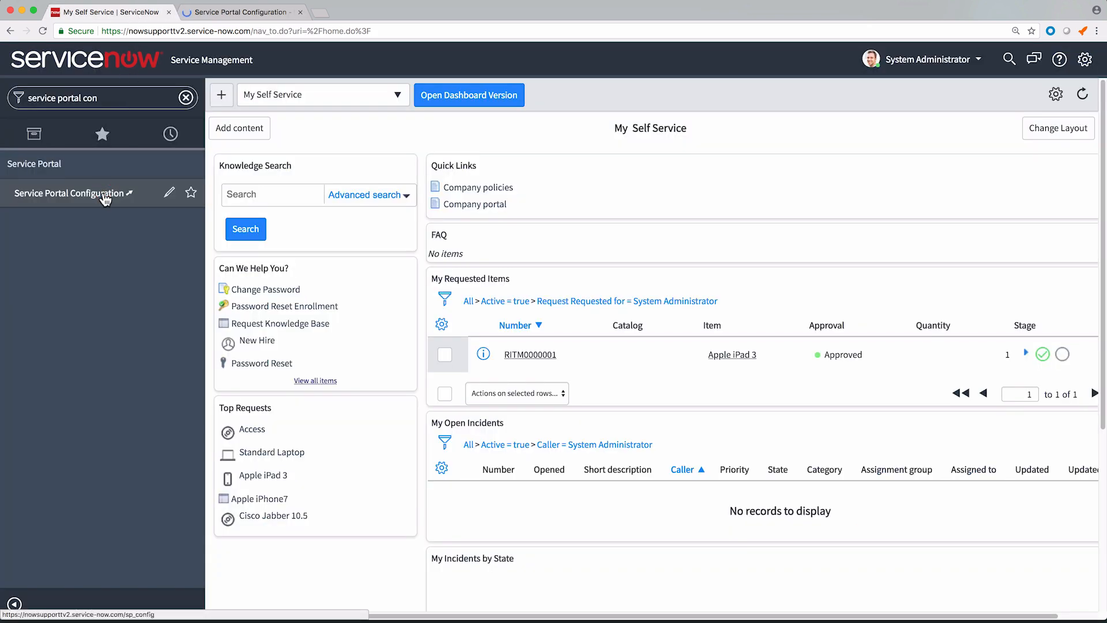
click(220, 11)
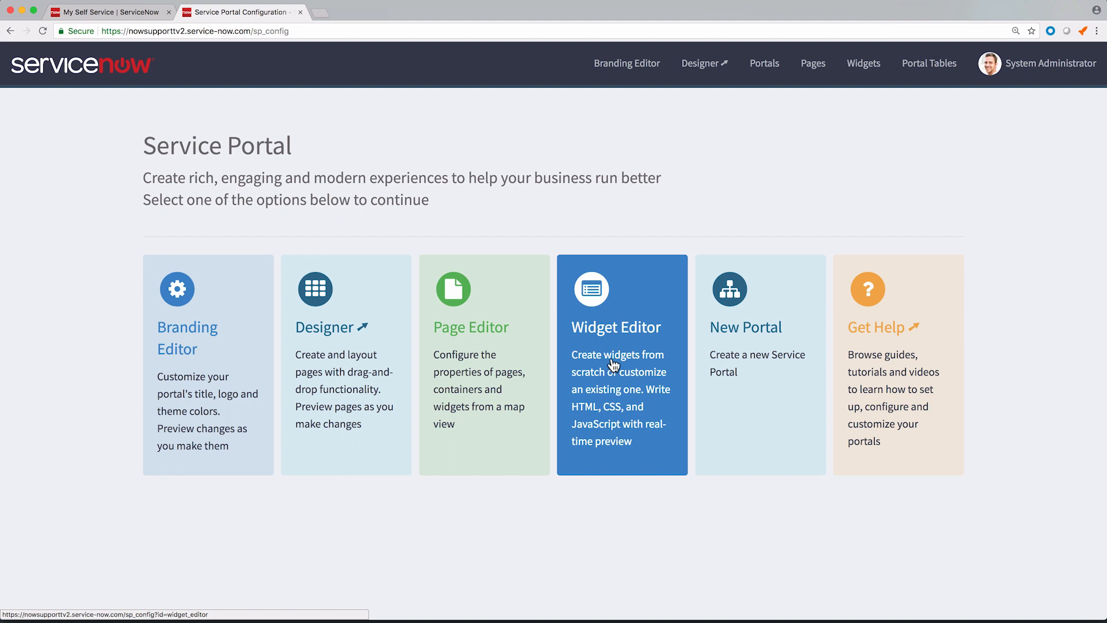
click(510, 344)
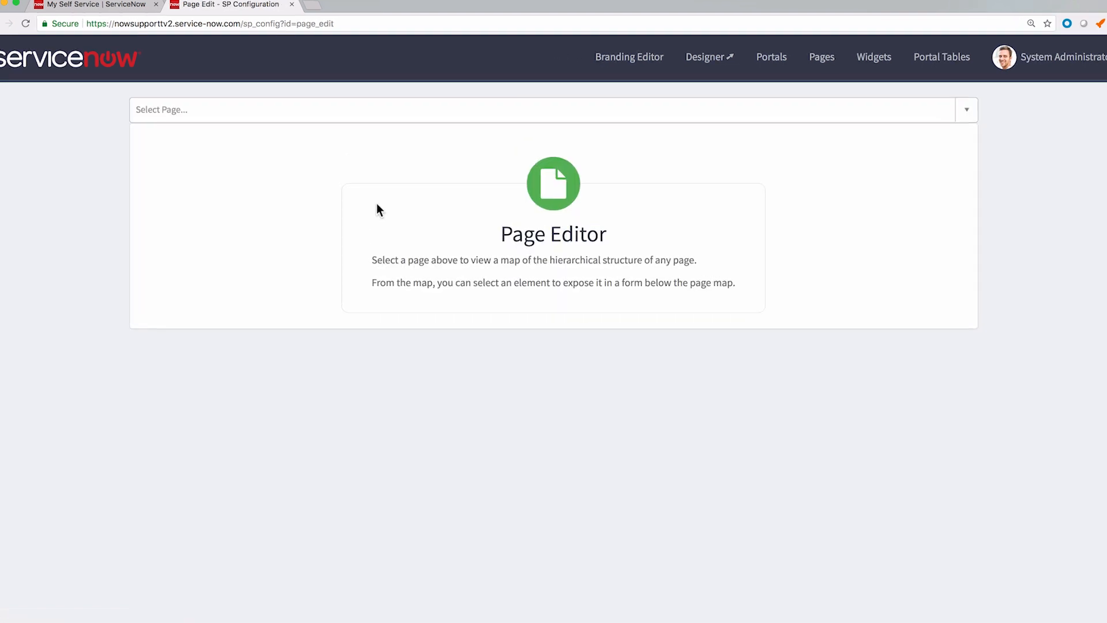
click(299, 112)
text(hrj)
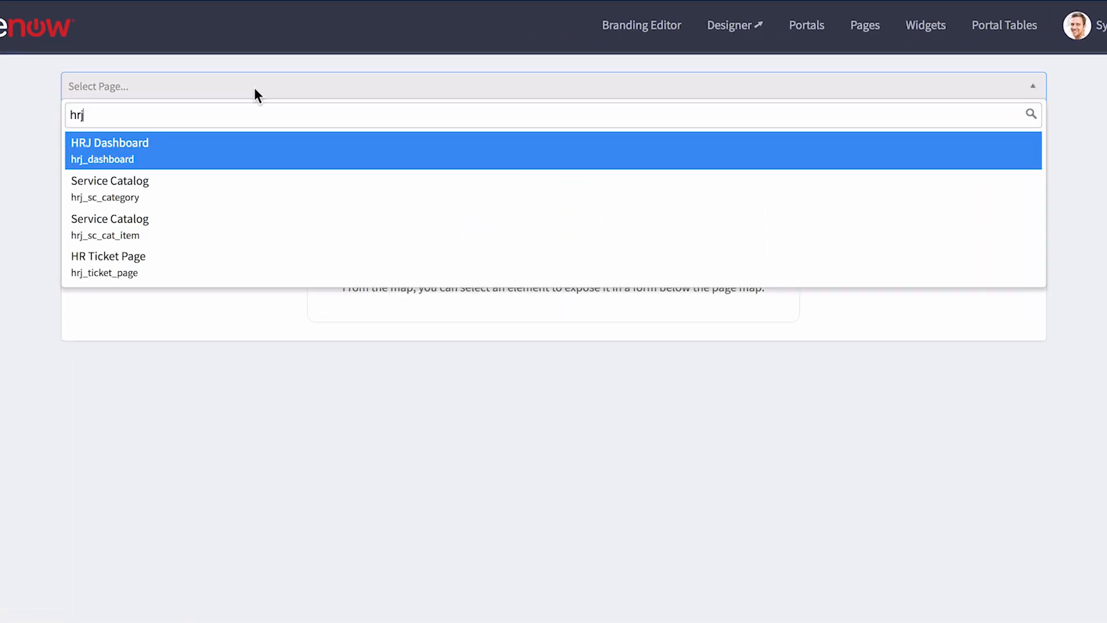
click(240, 151)
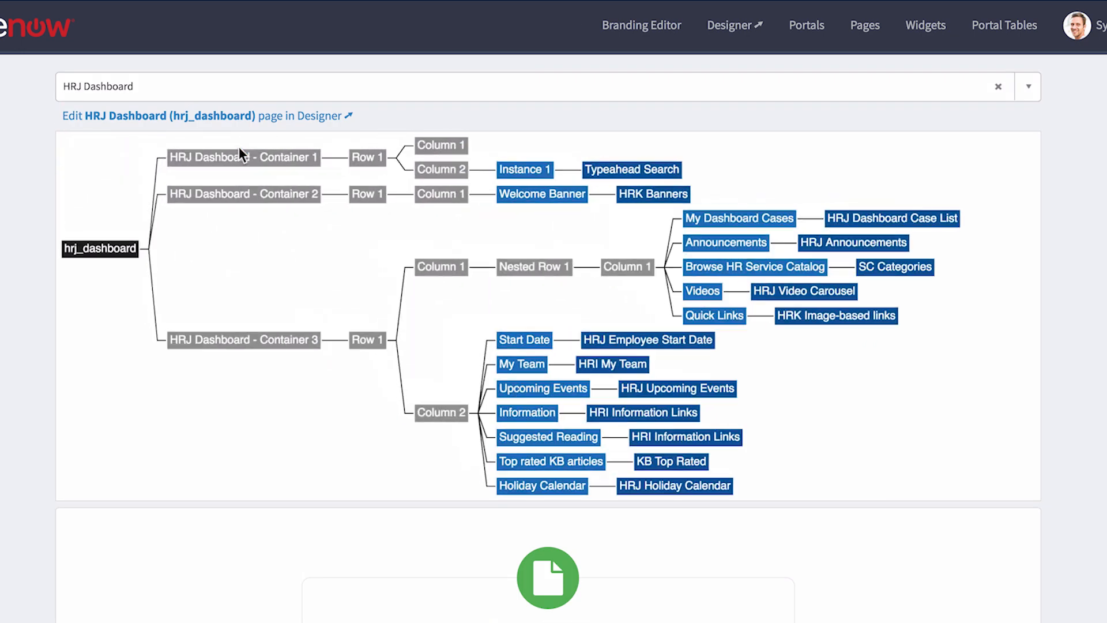
Select the HRI My Team widget in the page map and examine its HTML template and CSS.
click(631, 367)
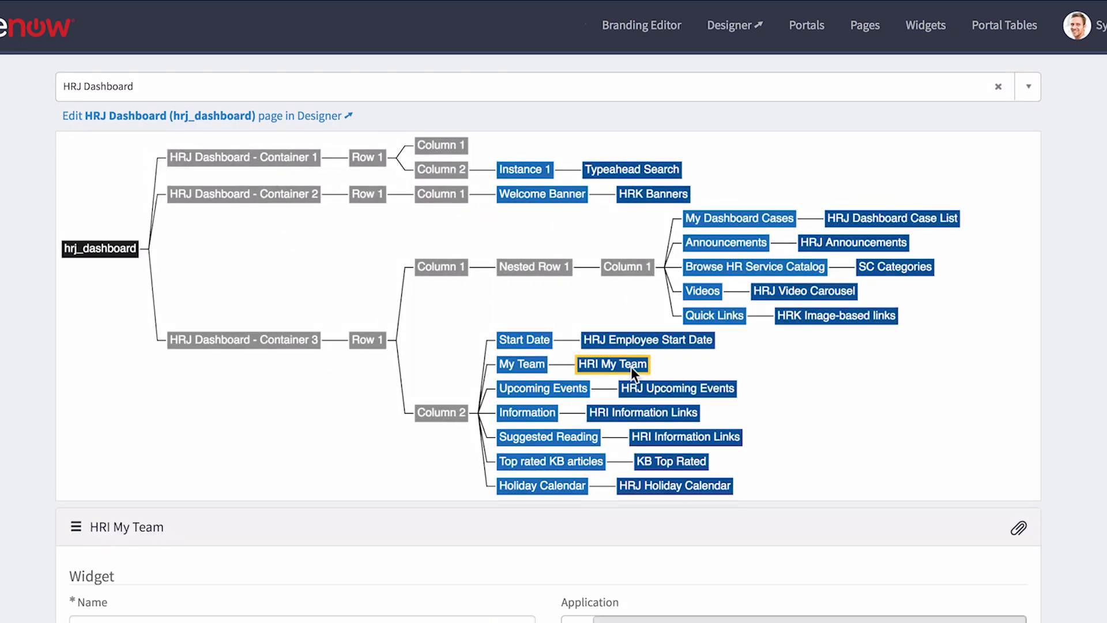
scroll(631, 367, down, 15)
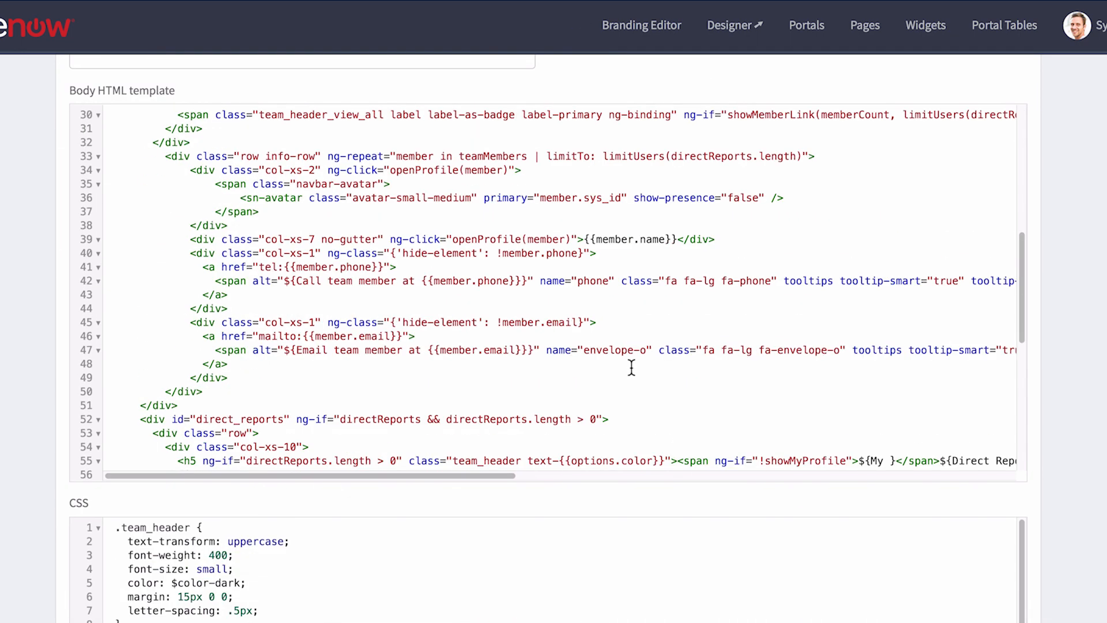
scroll(1094, 508, down, 20)
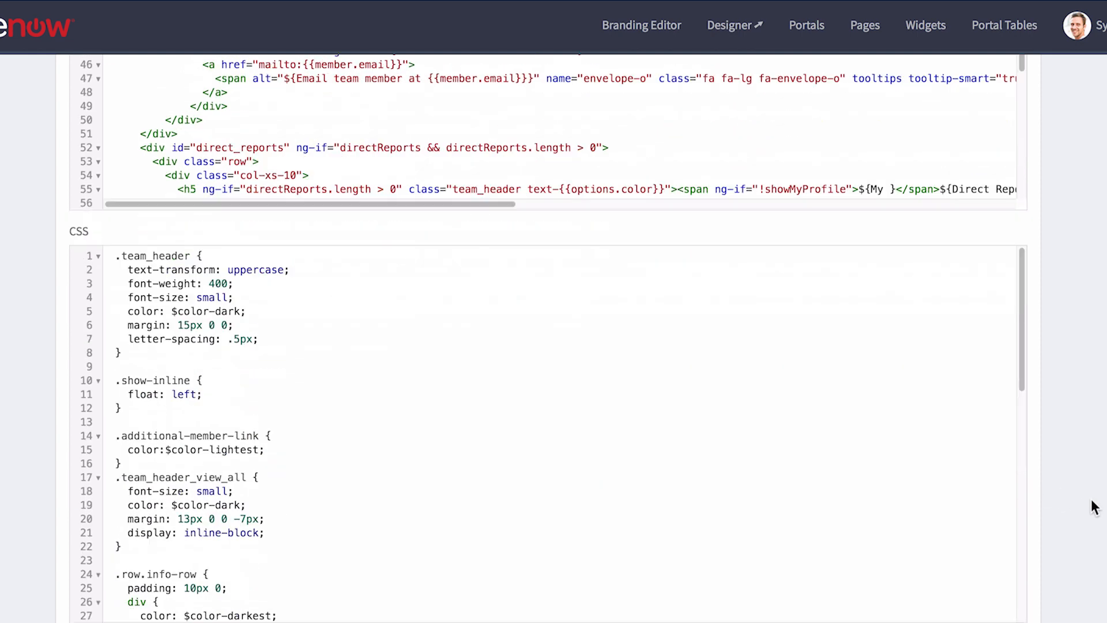
scroll(1094, 507, down, 6)
scroll(1094, 508, up, 20)
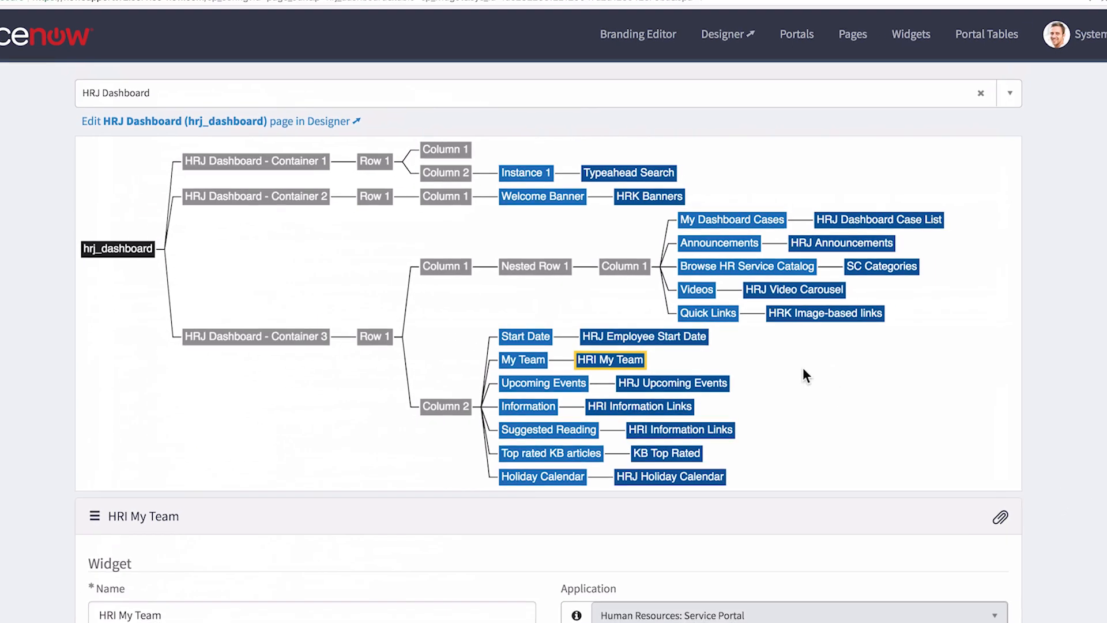
Open the HRJ Dashboard page in Designer and preview it in desktop, tablet and phone layouts.
click(332, 121)
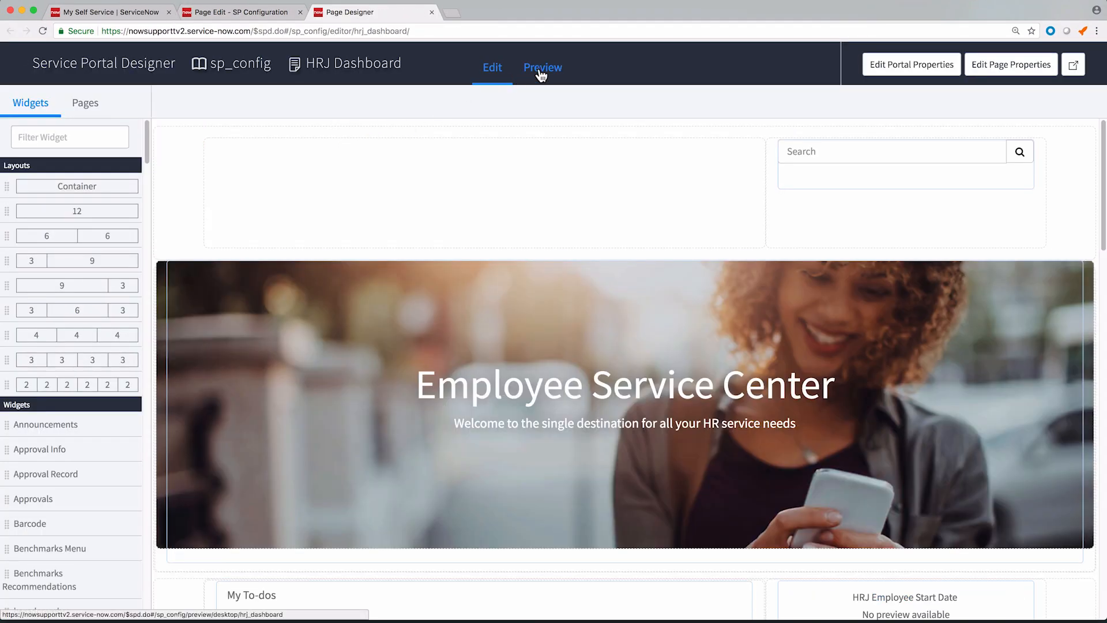
click(541, 75)
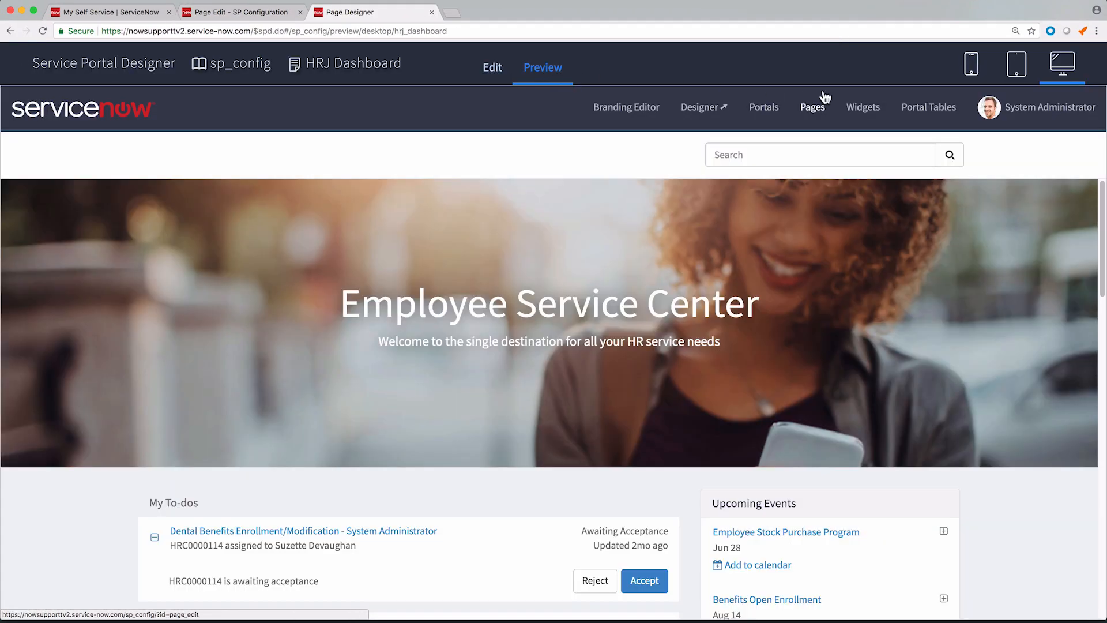
click(1018, 66)
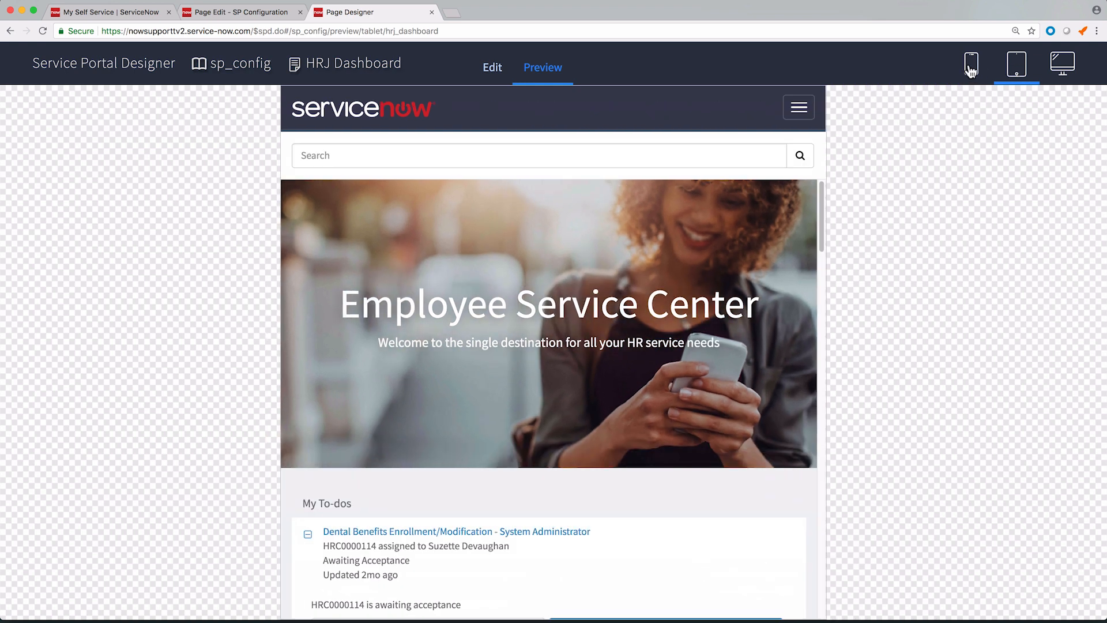
click(972, 68)
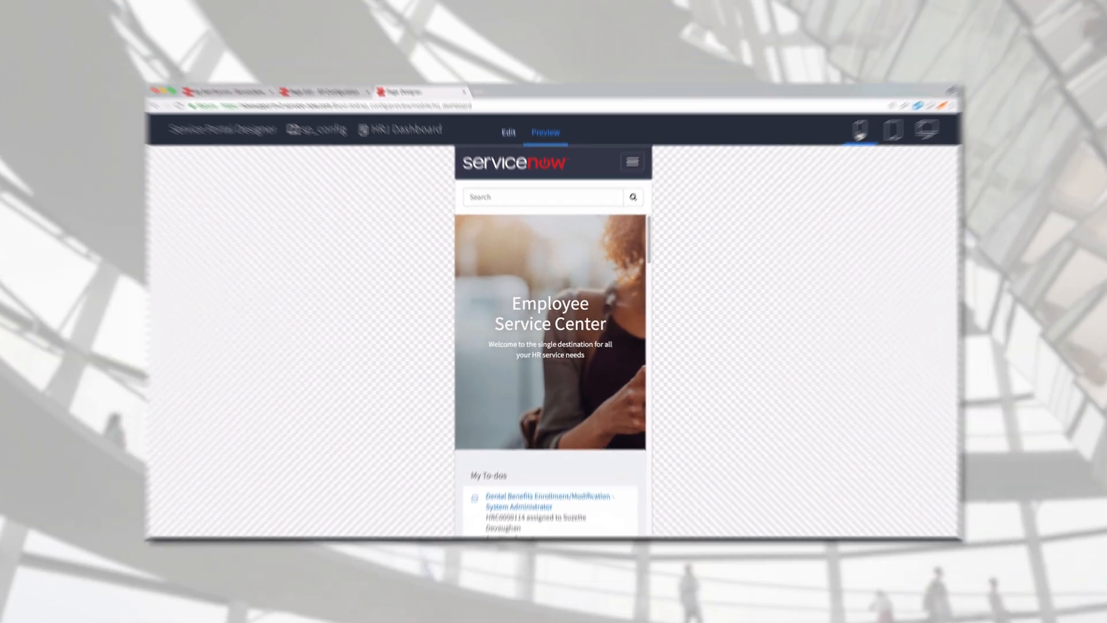